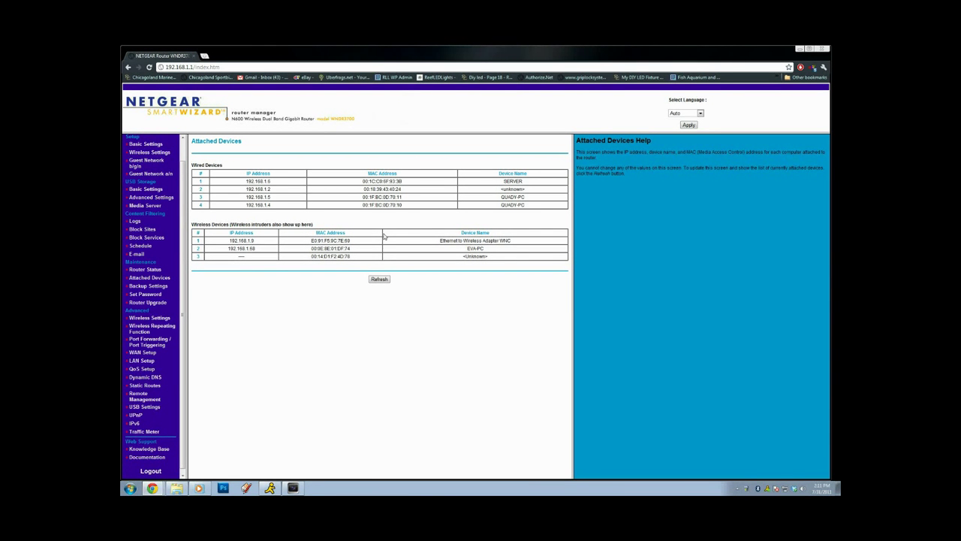
- Add a custom port forwarding service on the router and name it Apex
left_click_drag(228, 241, 274, 240)
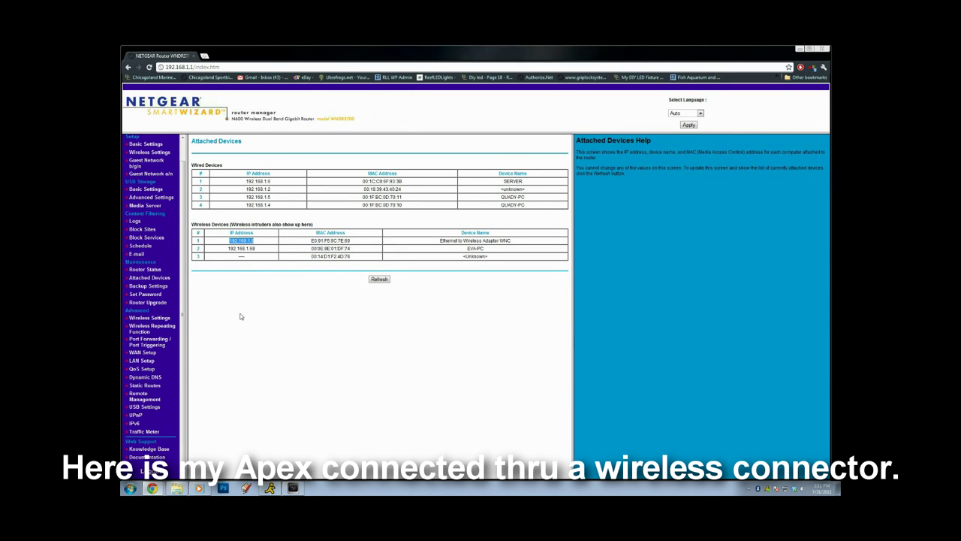
left_click(150, 345)
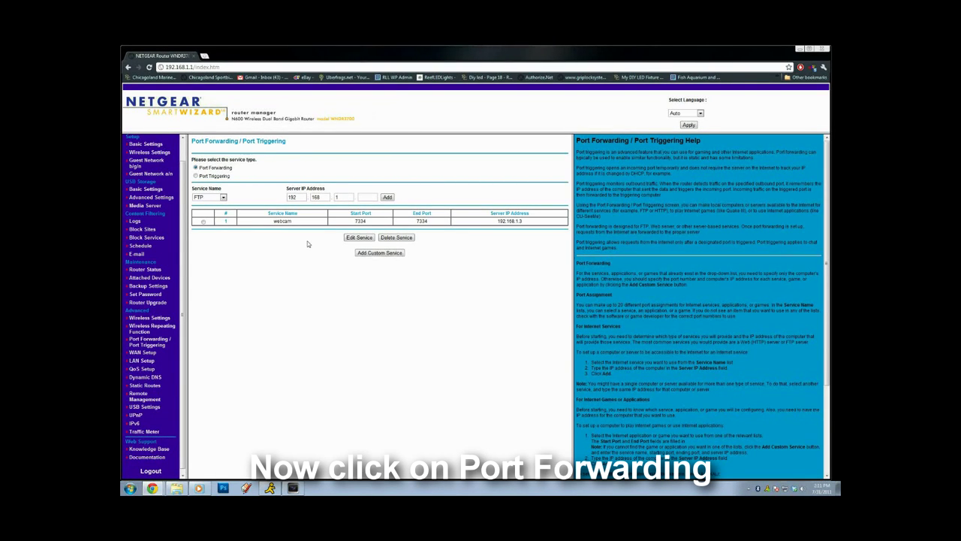
left_click(371, 254)
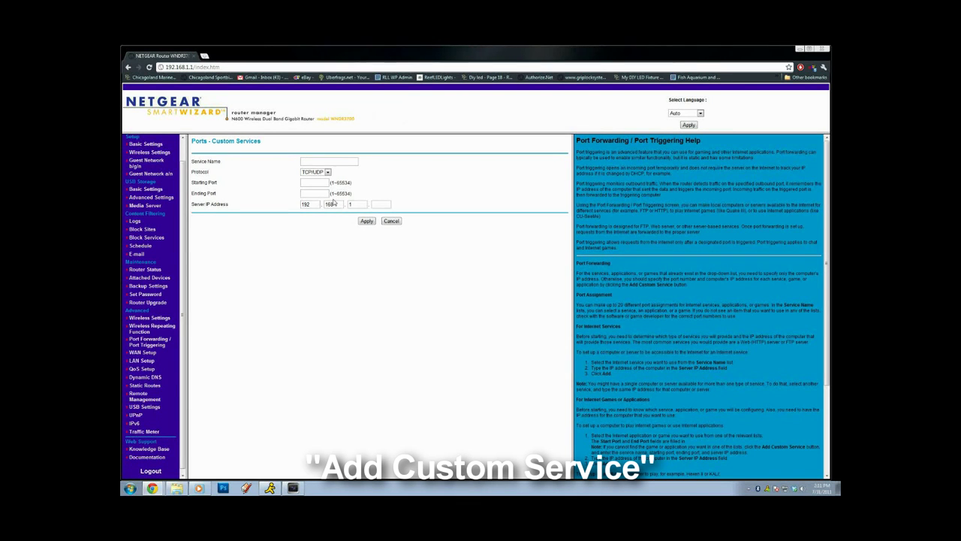
left_click(329, 164)
type("Apex")
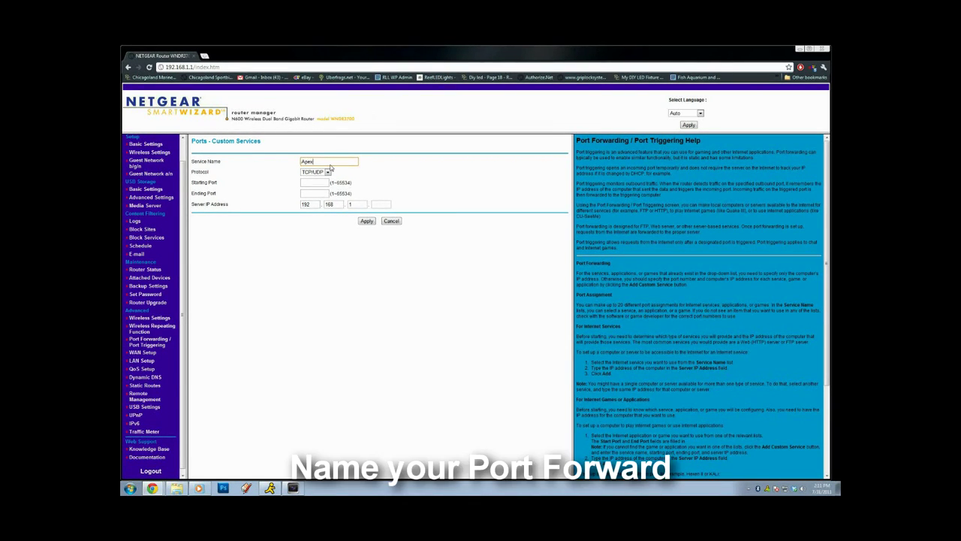
- Set the Apex service's starting and ending ports to 7333 and its server IP address to 192.168.1.9, and apply it
left_click(311, 184)
type("7333")
left_click(313, 195)
type("7")
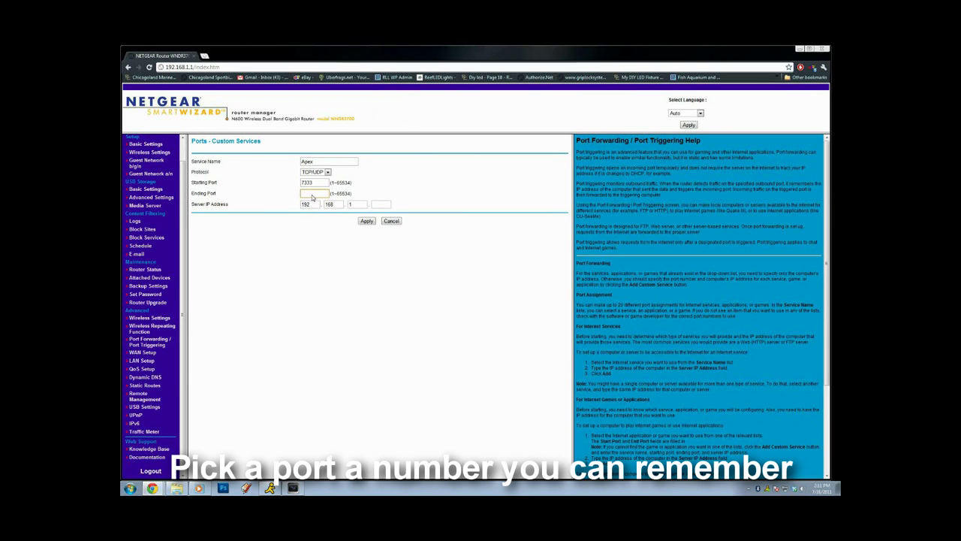
type("333")
left_click(378, 206)
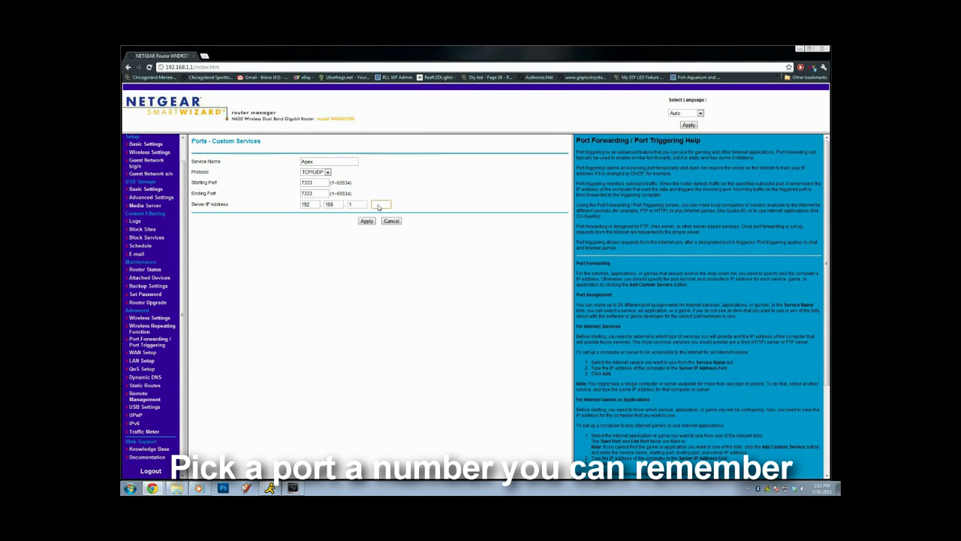
type("9")
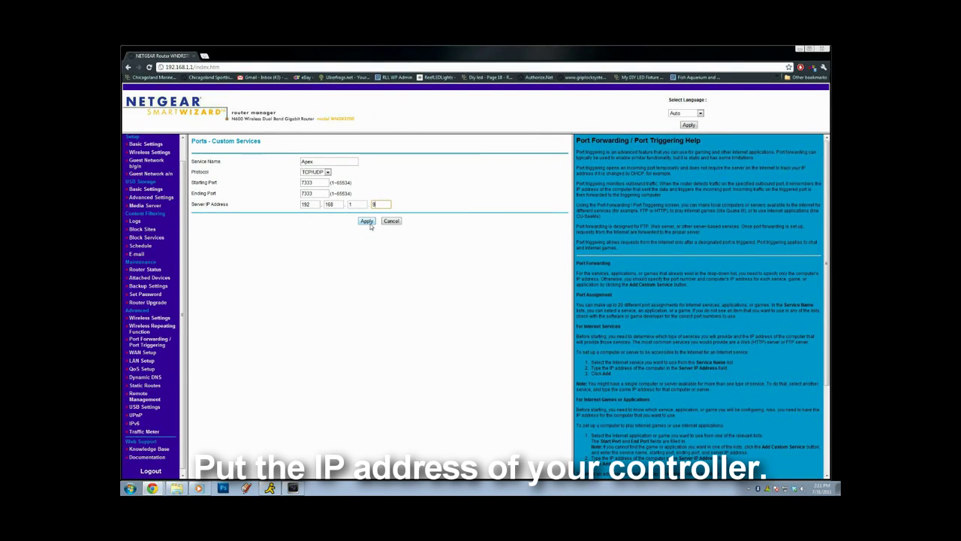
left_click(369, 223)
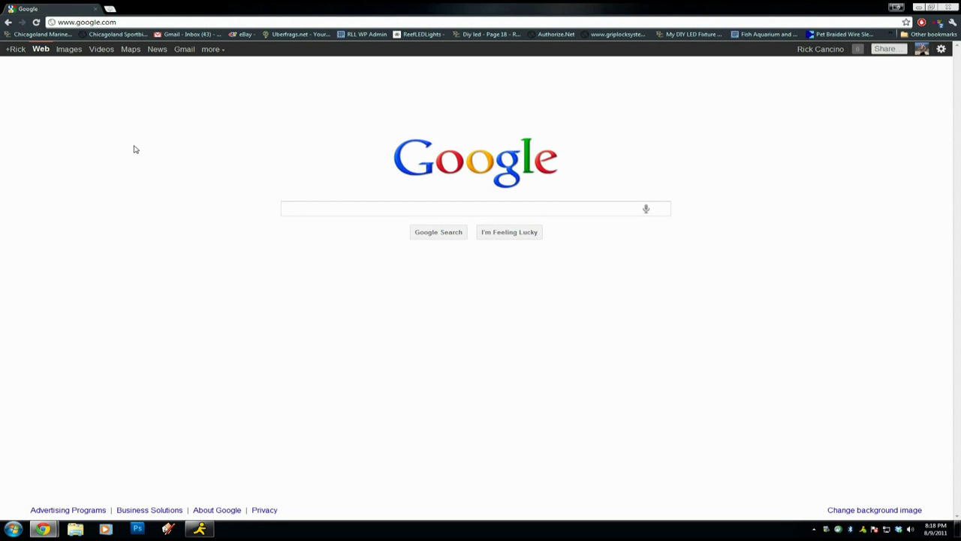
- Go to dyndns.org and start getting the DynDNS Free service
left_click(147, 23)
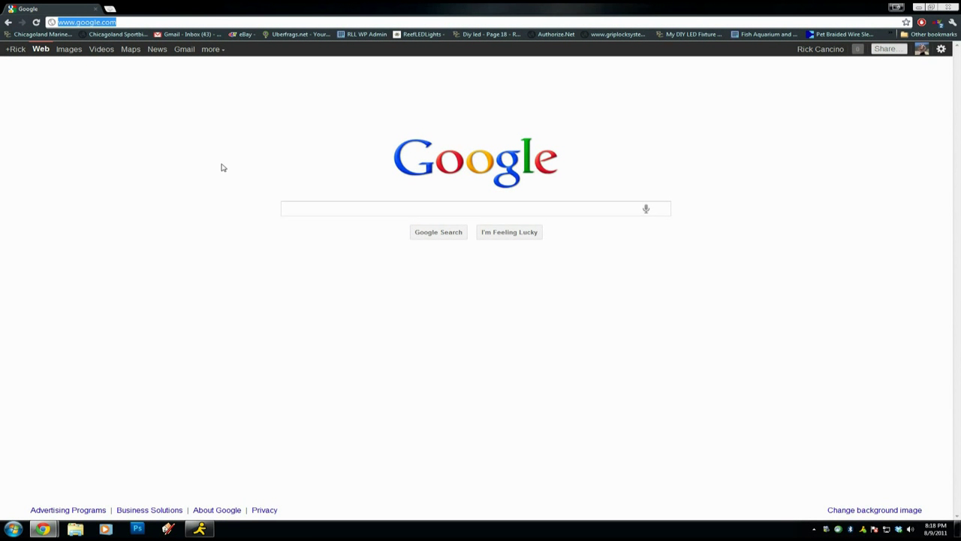
type("dyndns.org")
key("Return")
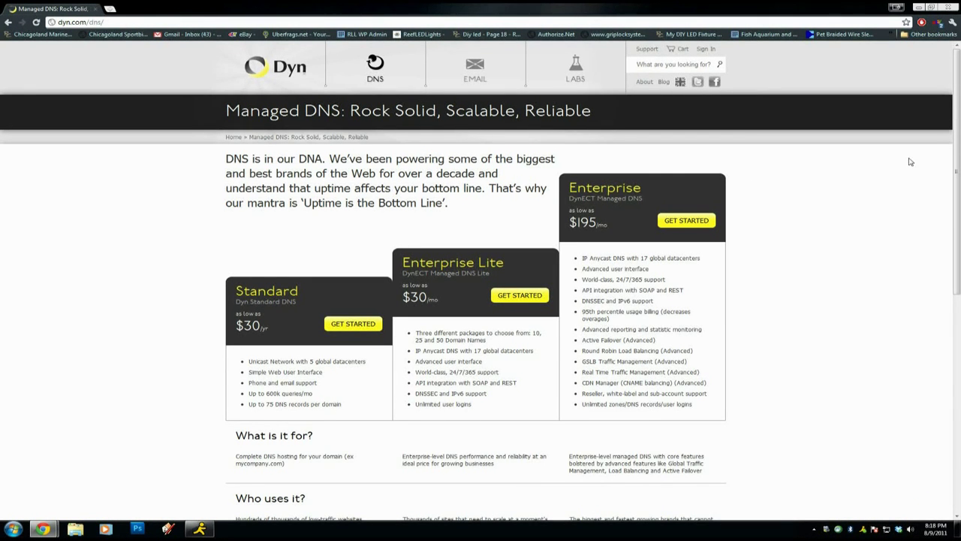
scroll(939, 315, "down", 4)
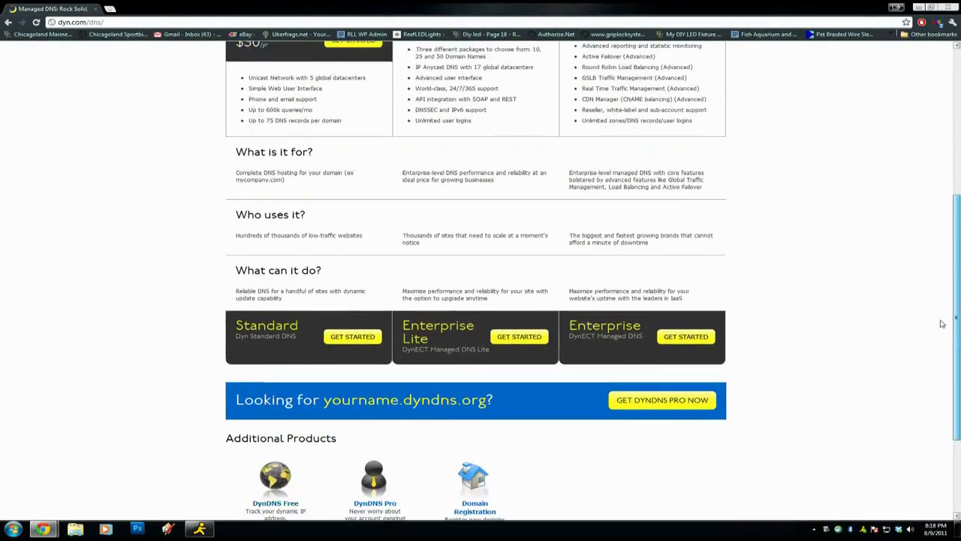
scroll(942, 324, "down", 3)
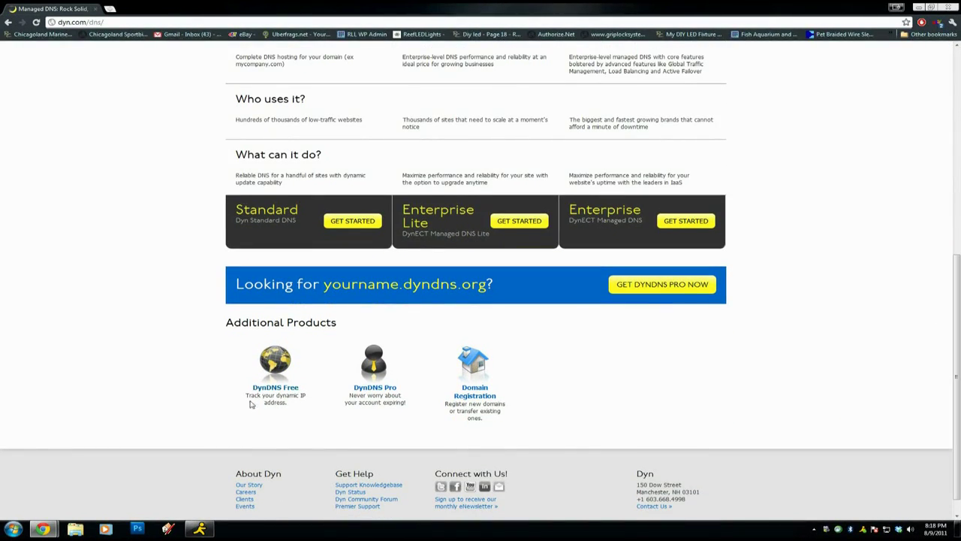
left_click(278, 391)
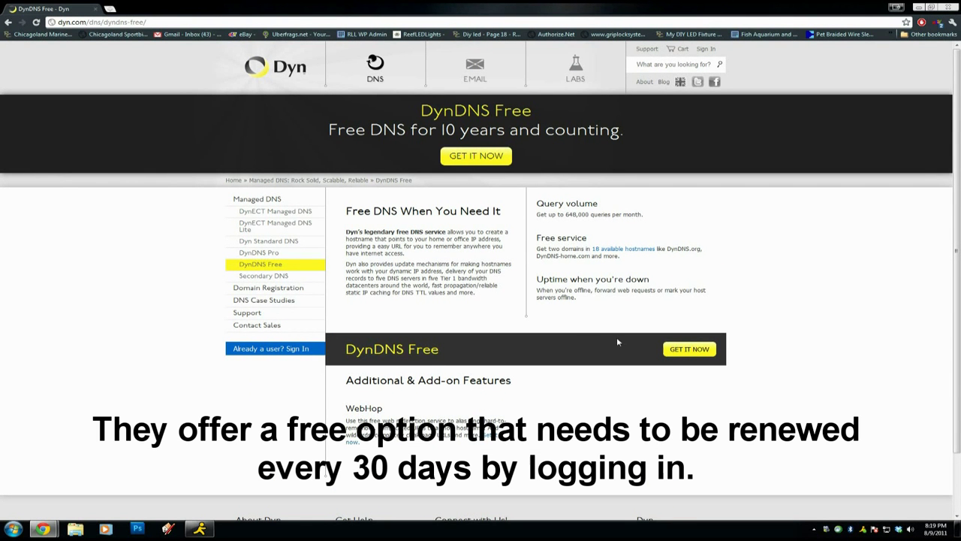
left_click(704, 352)
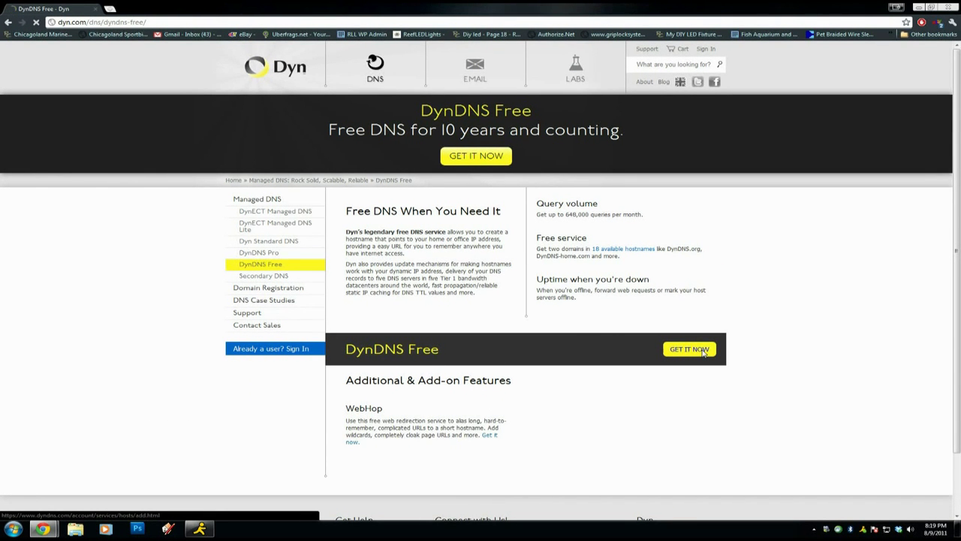
- Enter reefledlights as the new hostname with the dyndns.info domain
left_click(471, 252)
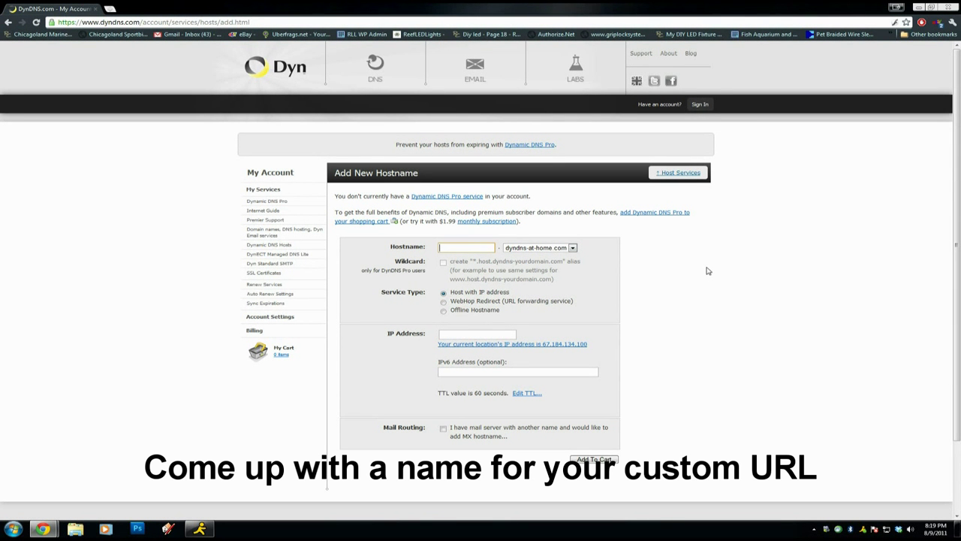
type("reefledlights")
left_click(558, 251)
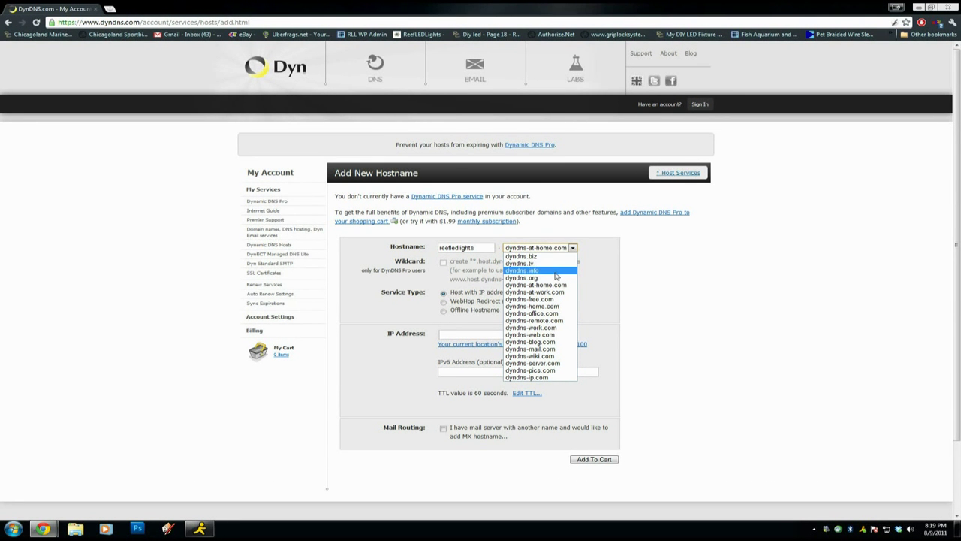
left_click(557, 272)
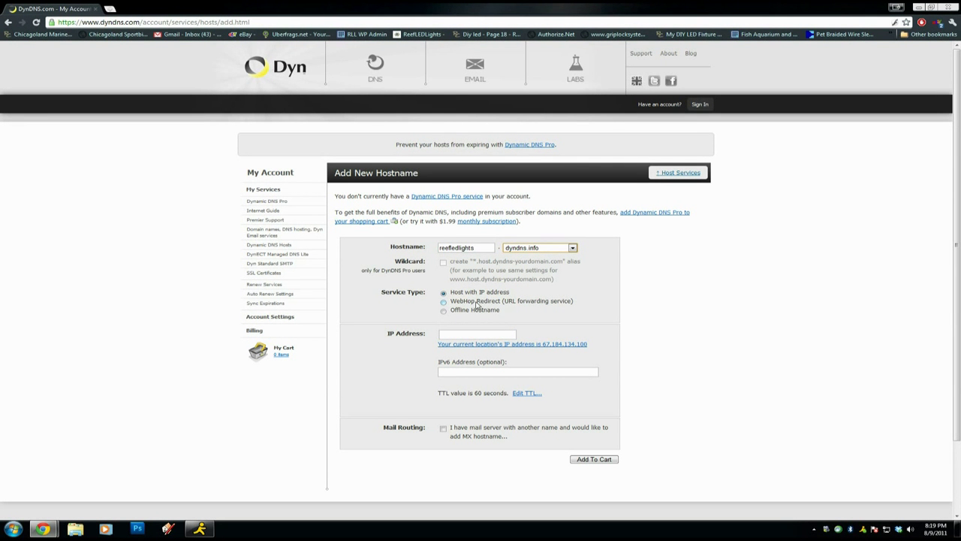
- Enter the current location's IP address, as given on the page, as the host's IP address
left_click_drag(597, 350, 537, 346)
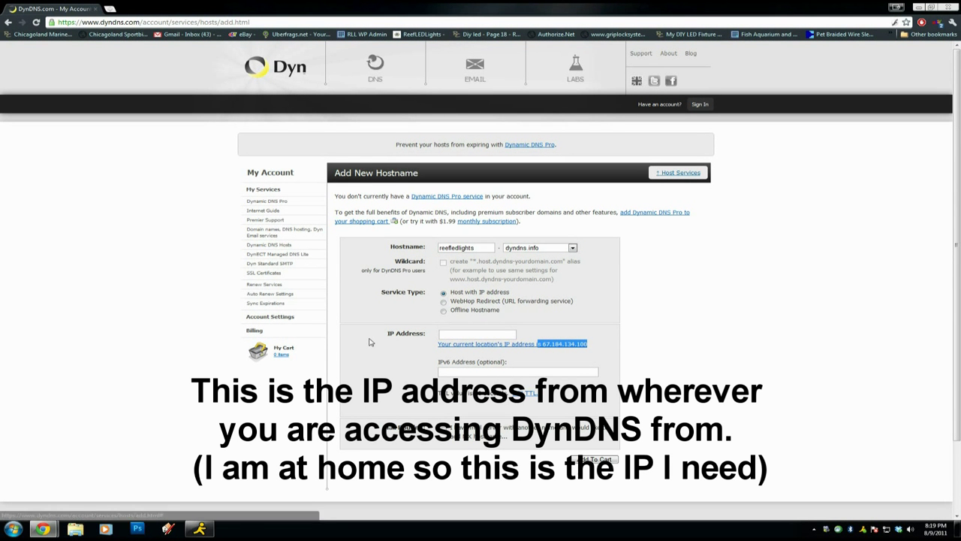
left_click(457, 336)
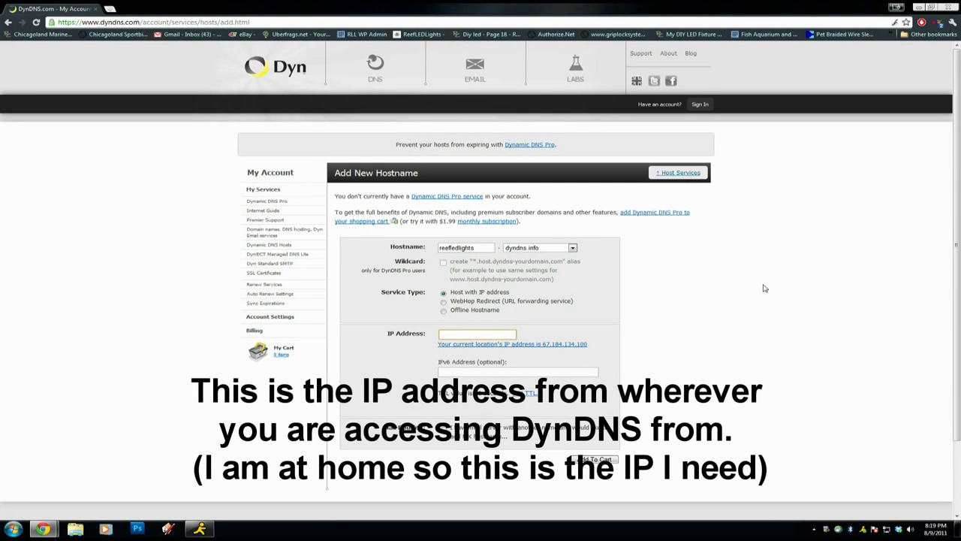
type("67.184.134.100")
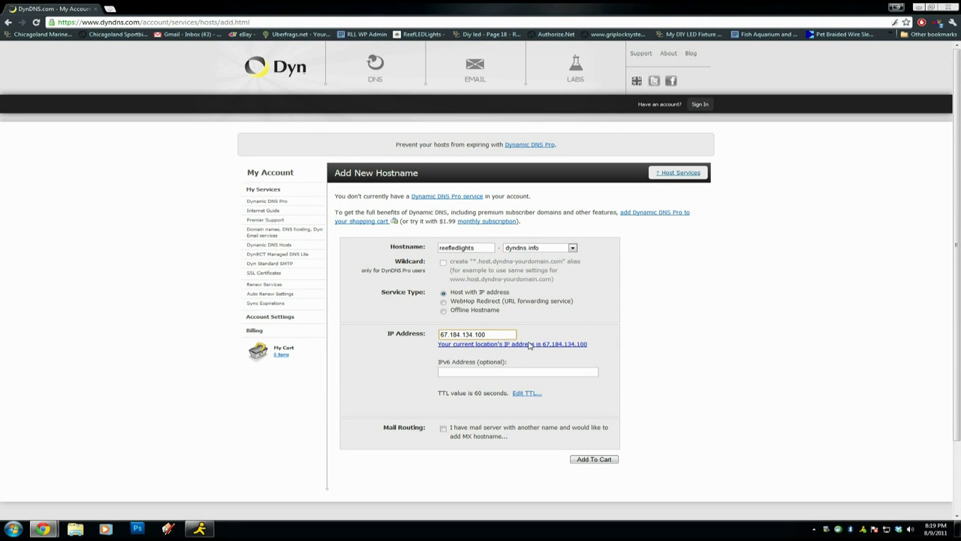
- Add the hostname to the cart and enter reefledlights as the username for the new account
left_click(604, 461)
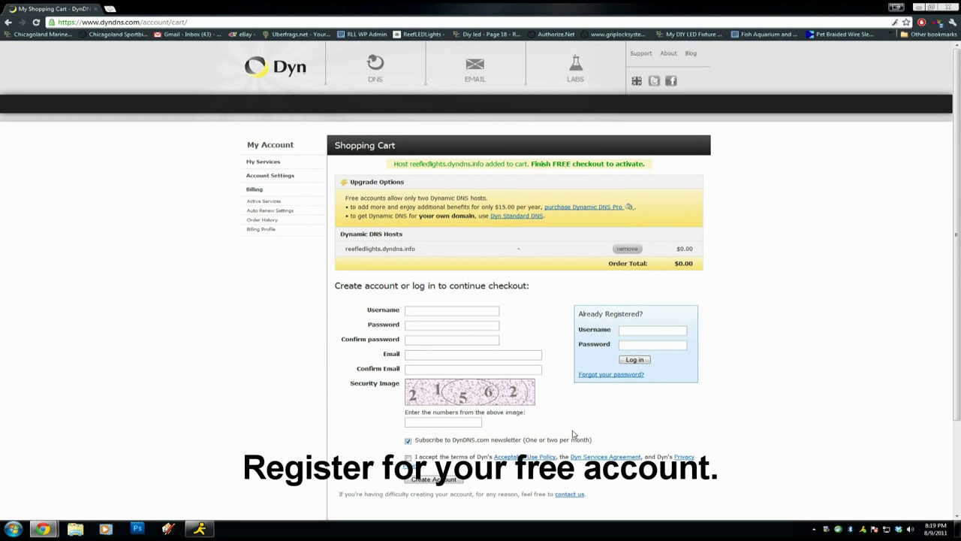
left_click(414, 312)
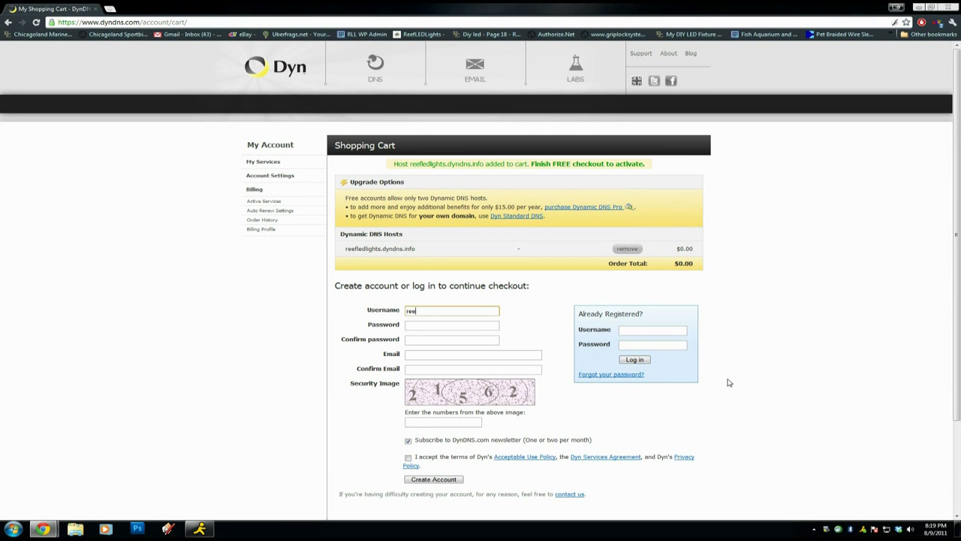
type("reefledlights")
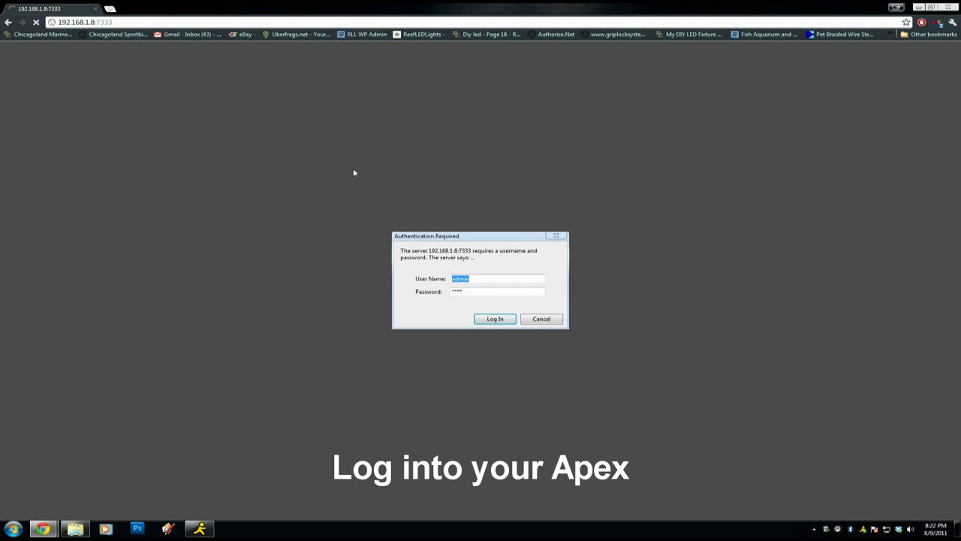
- Log in to the Apex controller with the filled-in credentials and reveal its XML status option
left_click(494, 320)
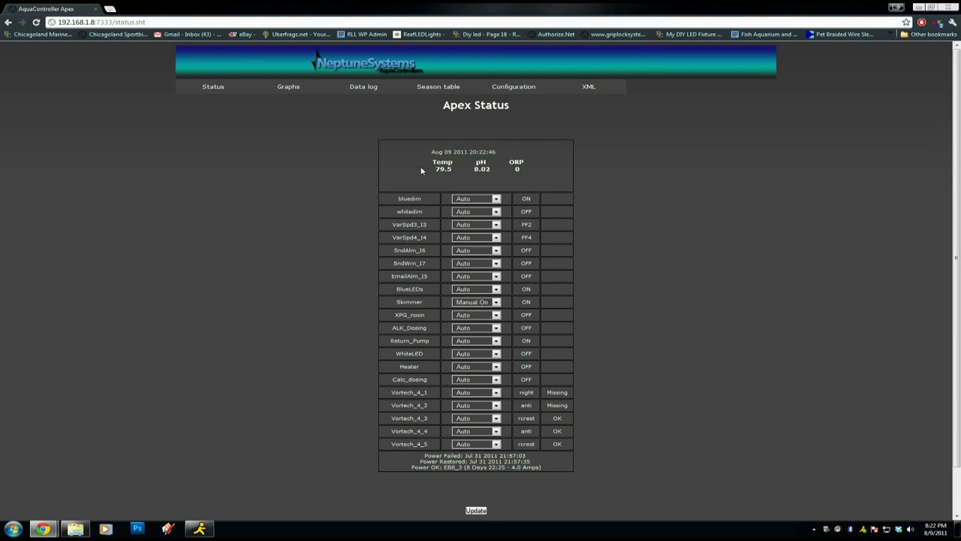
mouse_move(588, 88)
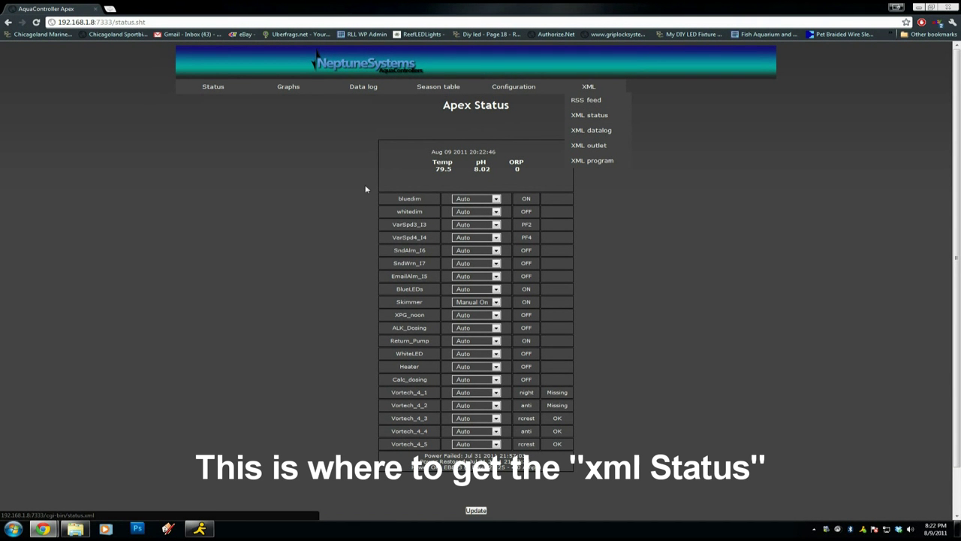
- Shrink the Apex status window to a narrow one beside free desktop space and open a separate, maximized browser window
left_click(932, 8)
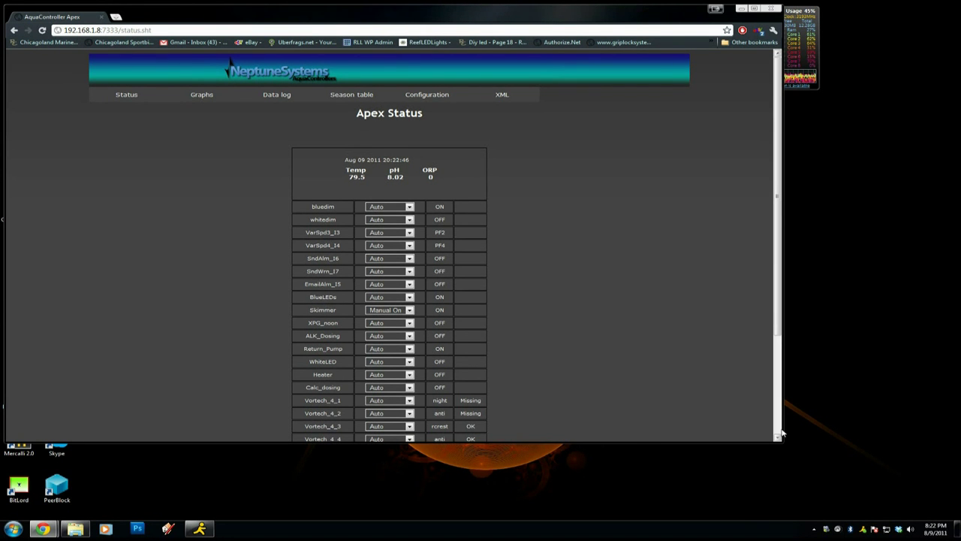
left_click_drag(781, 443, 341, 530)
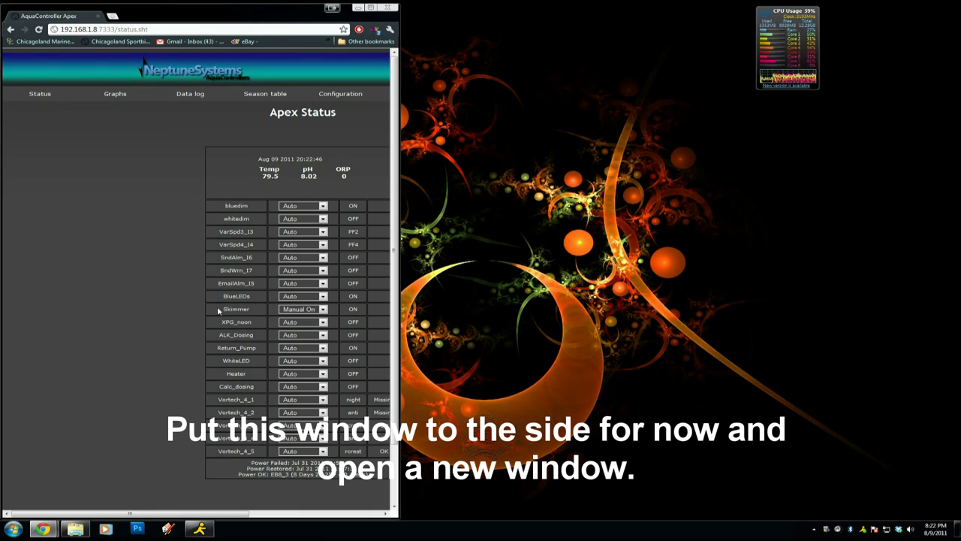
left_click(113, 16)
left_click_drag(180, 16, 569, 3)
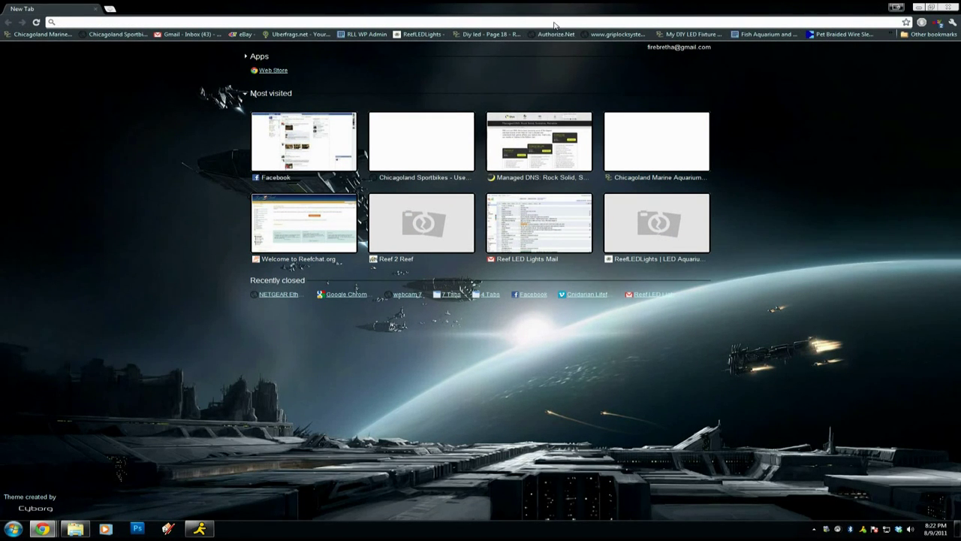
- Go to reefchat.org and open its login page
type("reefchat.")
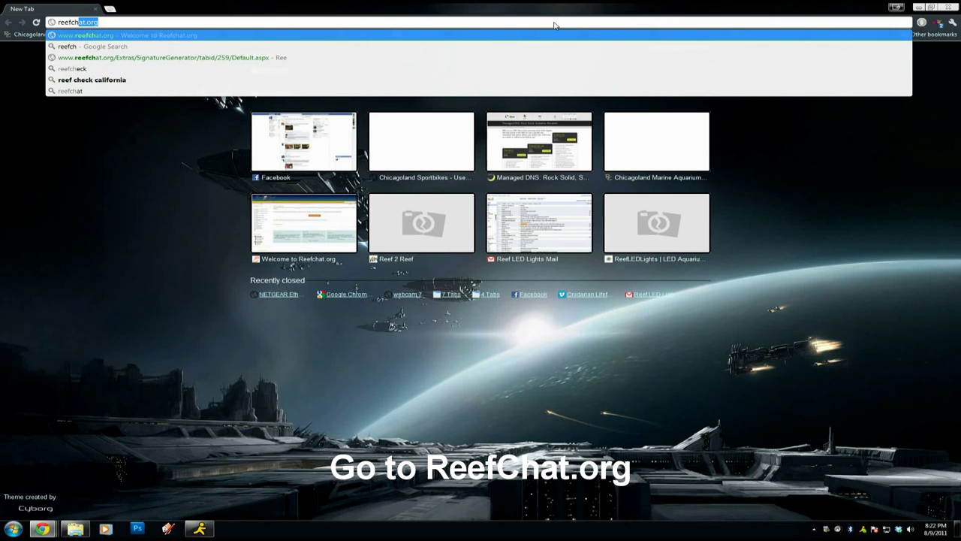
type("org")
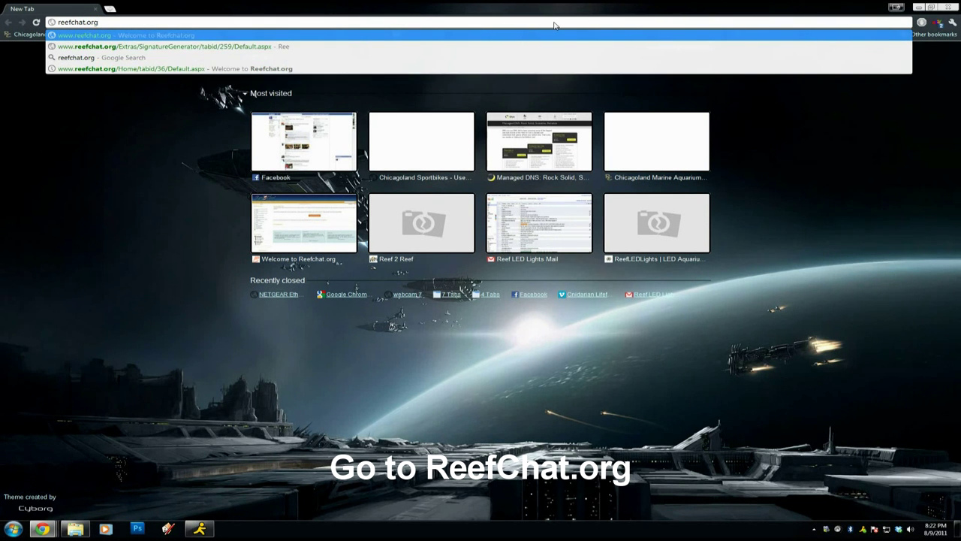
key("Return")
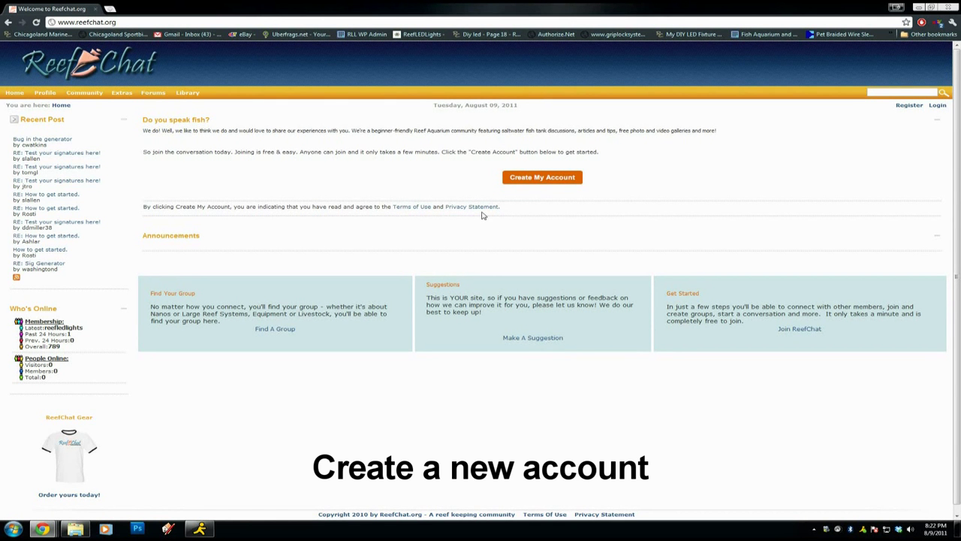
left_click(937, 106)
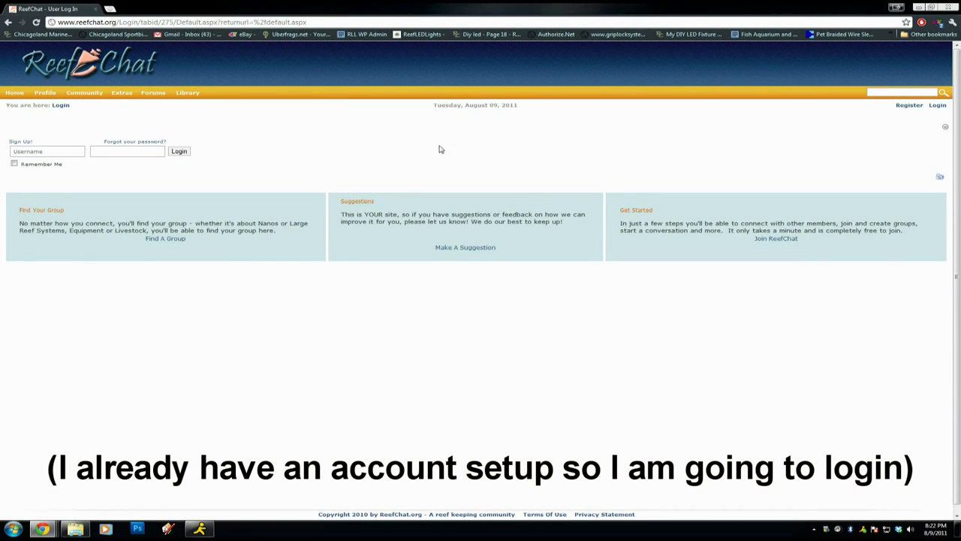
- Log in to ReefChat with the username reefledlights and the account password
left_click(47, 154)
type("reefledlights")
key("Tab")
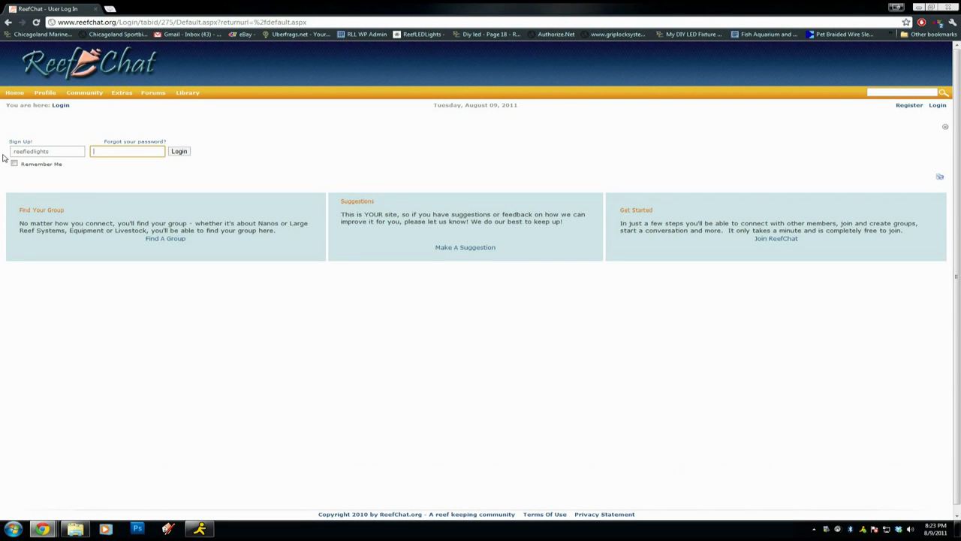
type("••••••••")
left_click(173, 153)
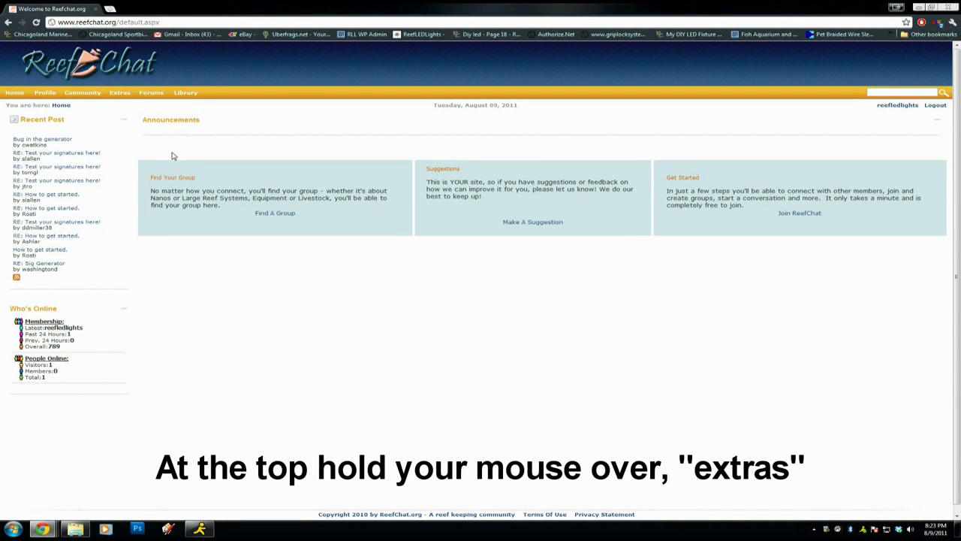
- Add a new signature in ReefChat's Signature Generator with controller type AquaController III/III Pro (XML / Post 3.4 firmware) or Apex
mouse_move(118, 99)
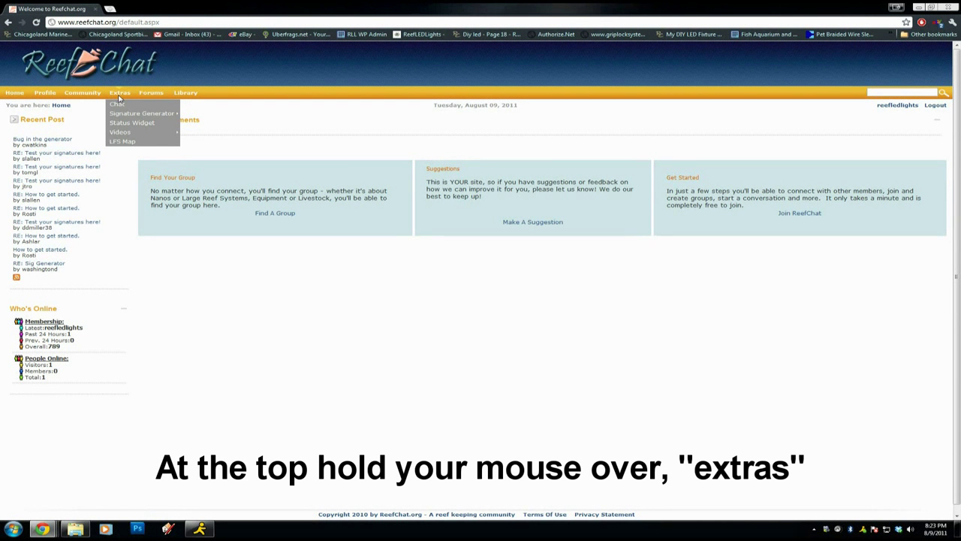
mouse_move(158, 114)
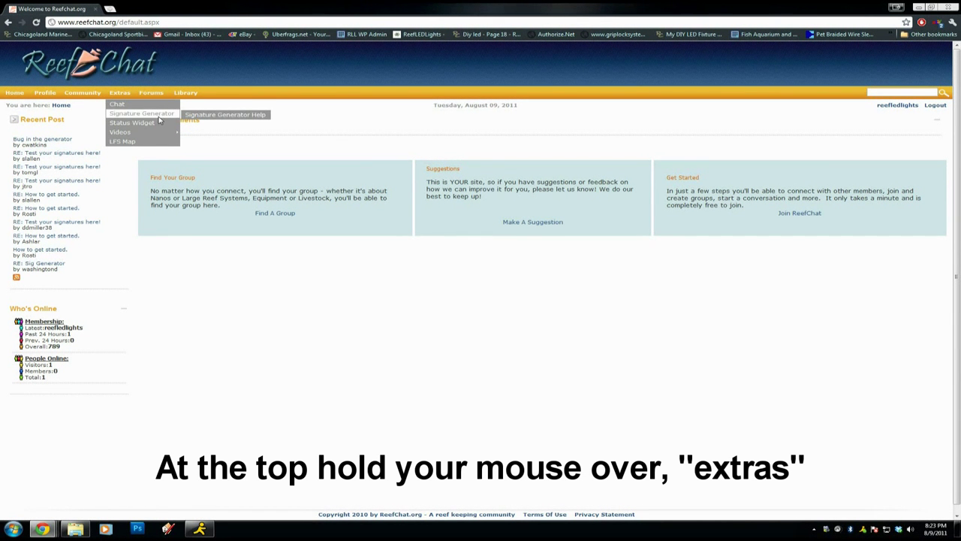
left_click(151, 114)
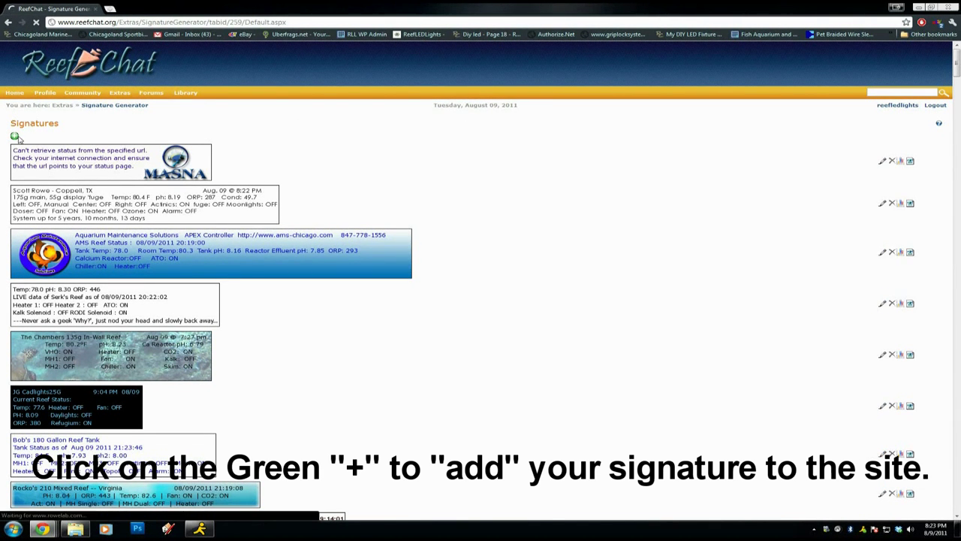
left_click(15, 136)
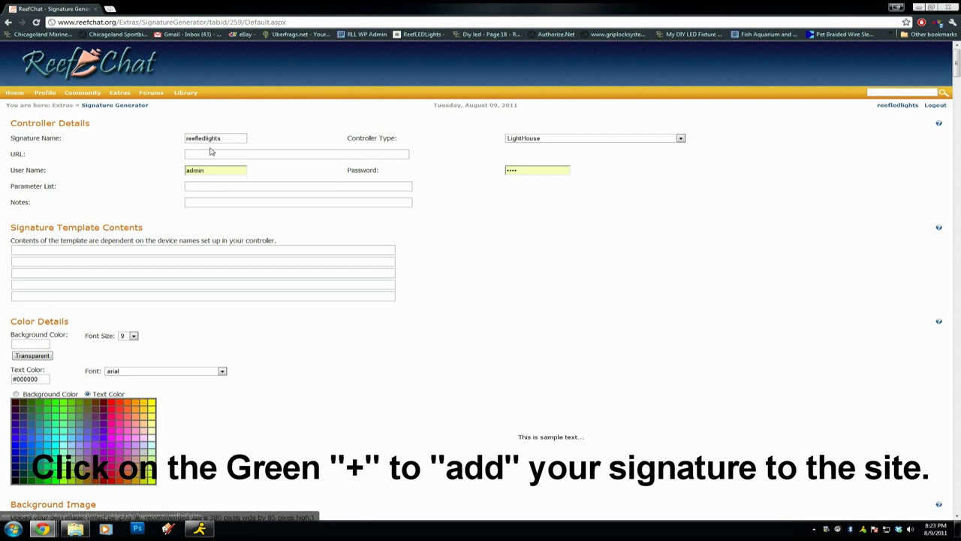
left_click(616, 140)
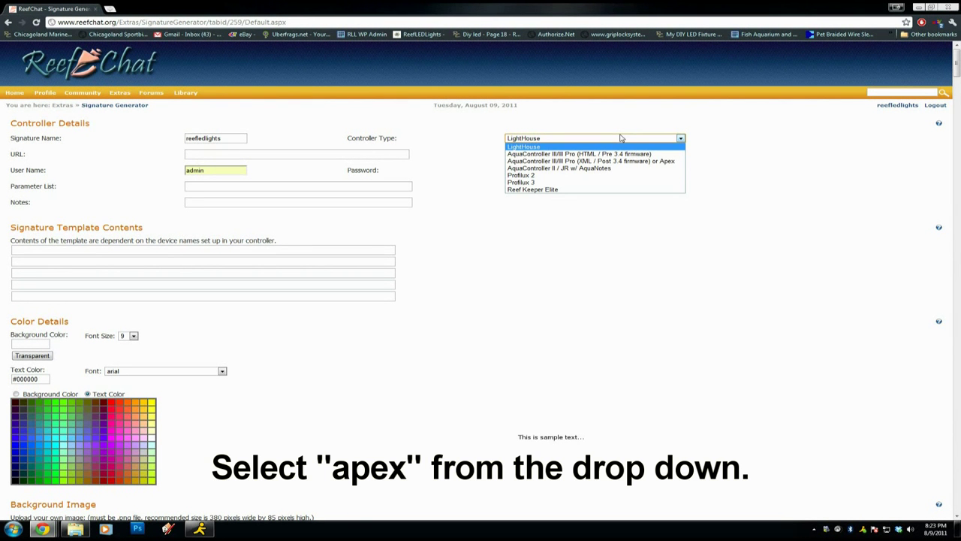
left_click(593, 163)
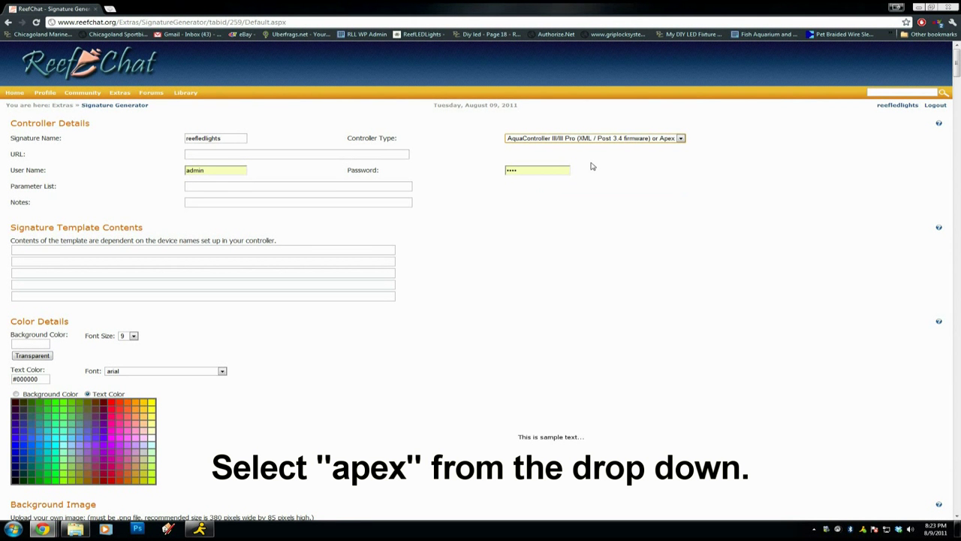
- Switch to the Apex status window, widen it, open its XML status page and copy that page's address
left_click(317, 156)
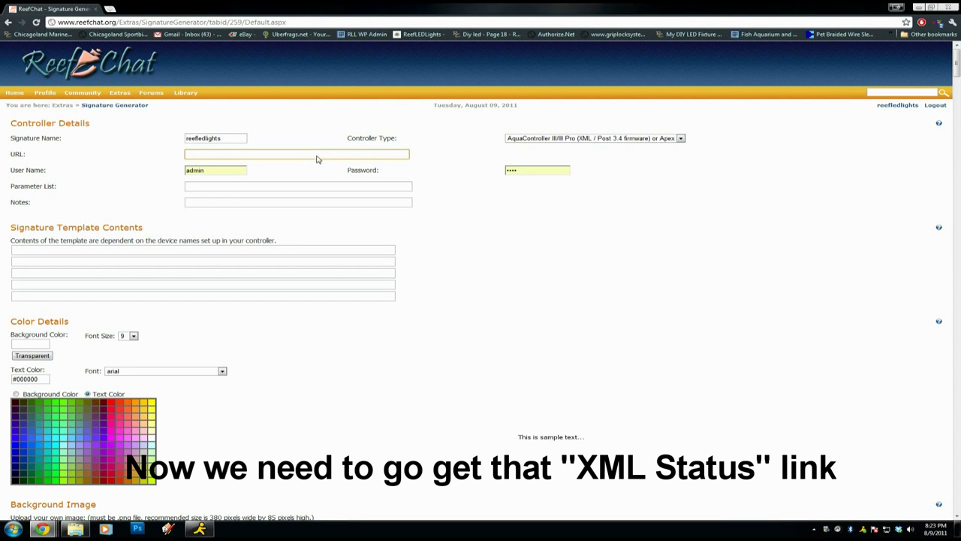
key("alt+Tab")
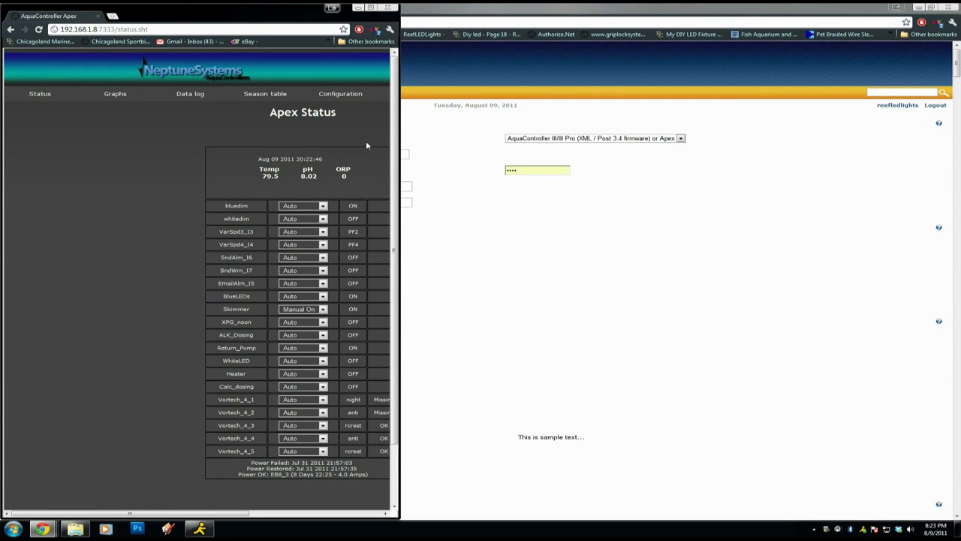
left_click_drag(400, 149, 627, 149)
mouse_move(422, 95)
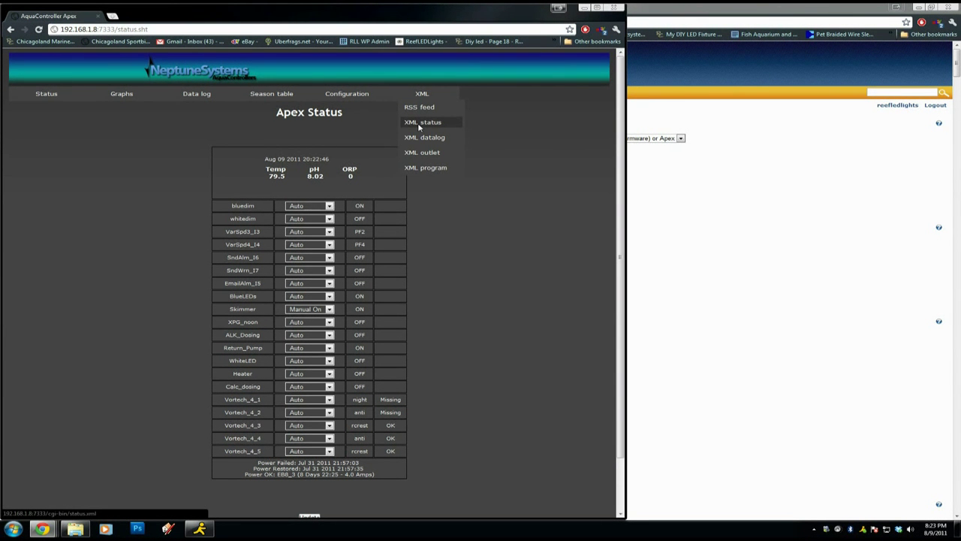
left_click(420, 124)
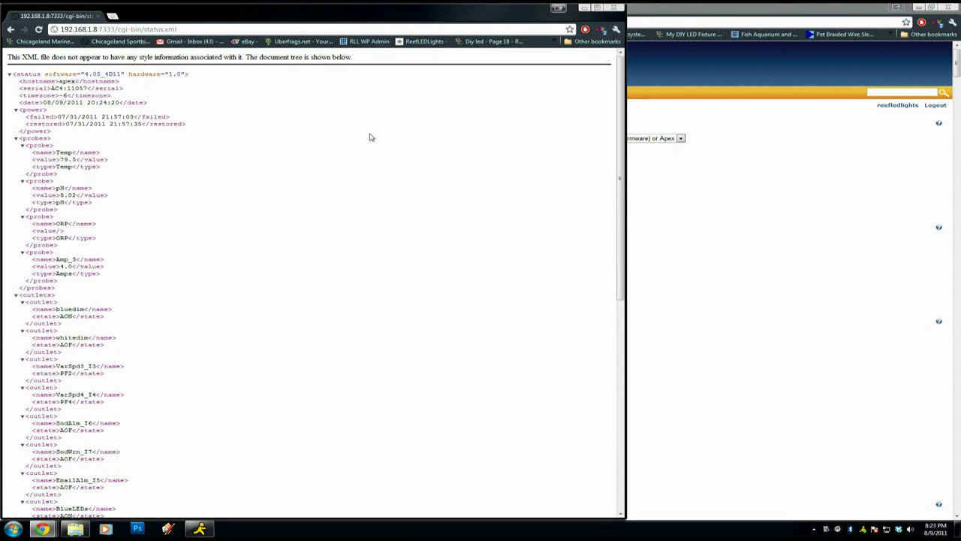
left_click_drag(178, 29, 54, 36)
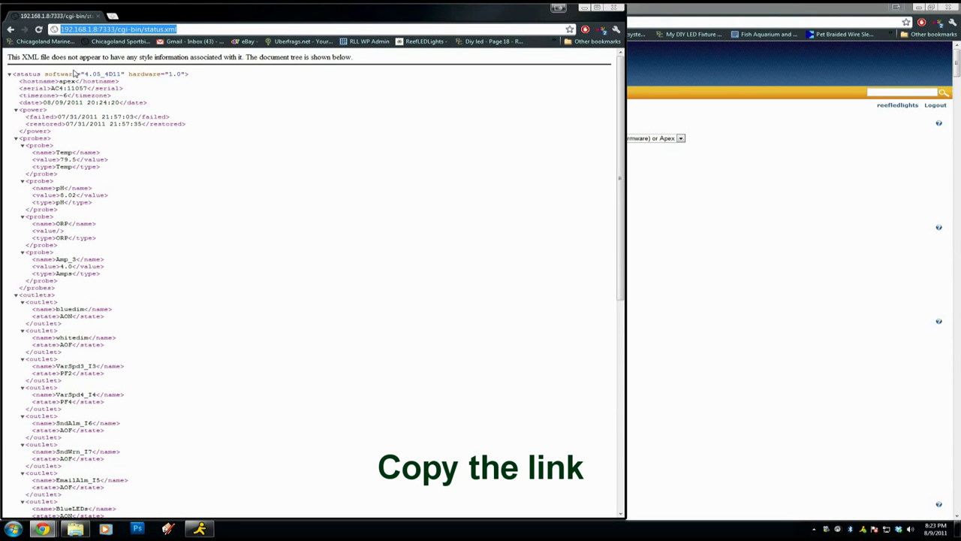
key("ctrl+x")
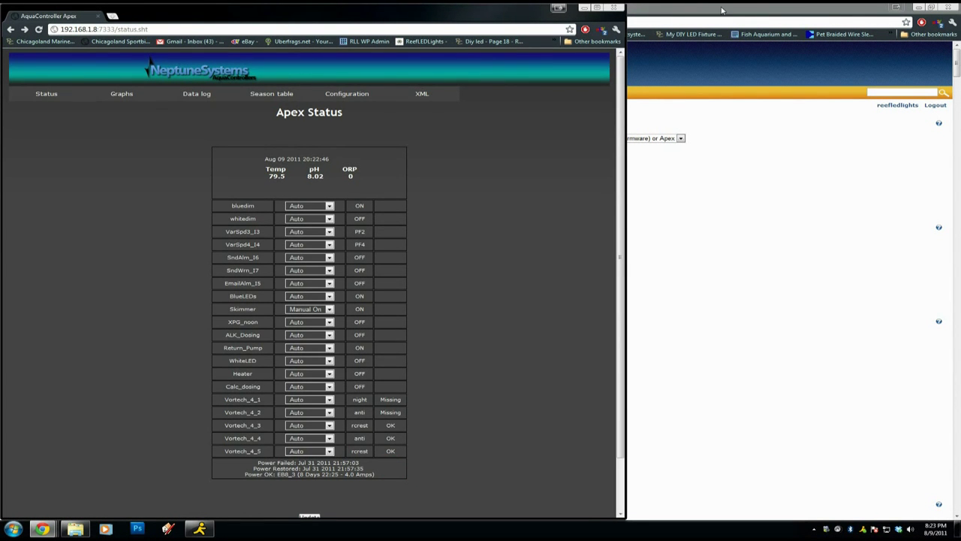
left_click(721, 9)
left_click(242, 155)
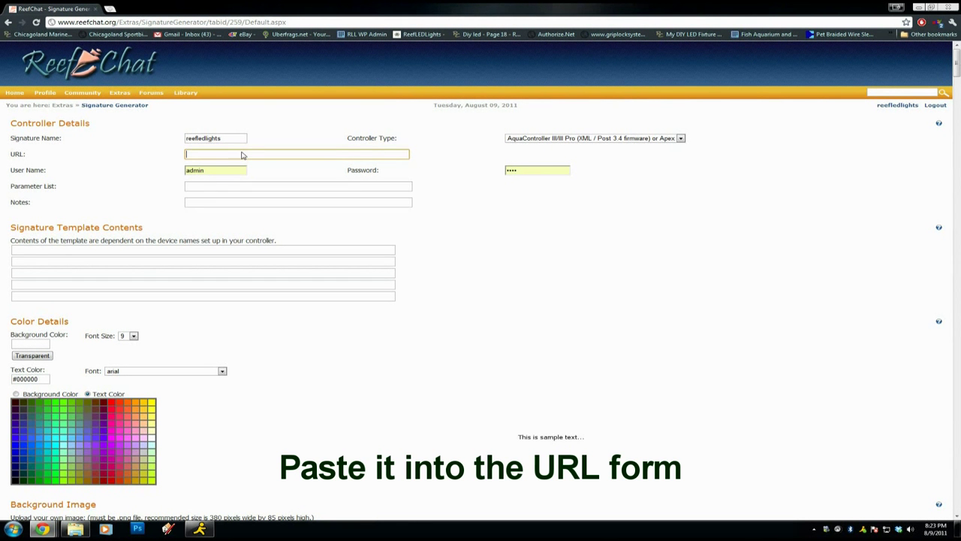
key("ctrl+v")
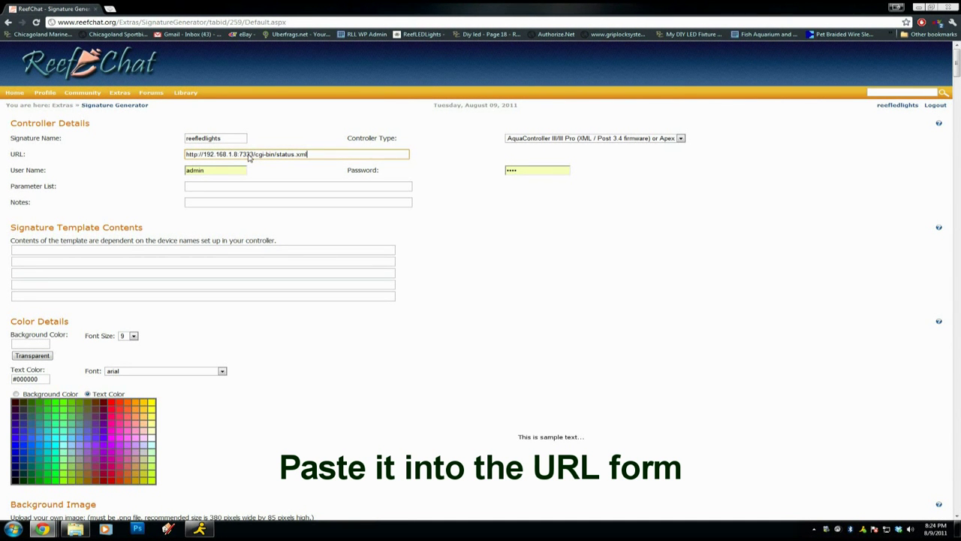
left_click_drag(240, 155, 170, 160)
type("reefledligh")
type("ts.")
type("dyndns")
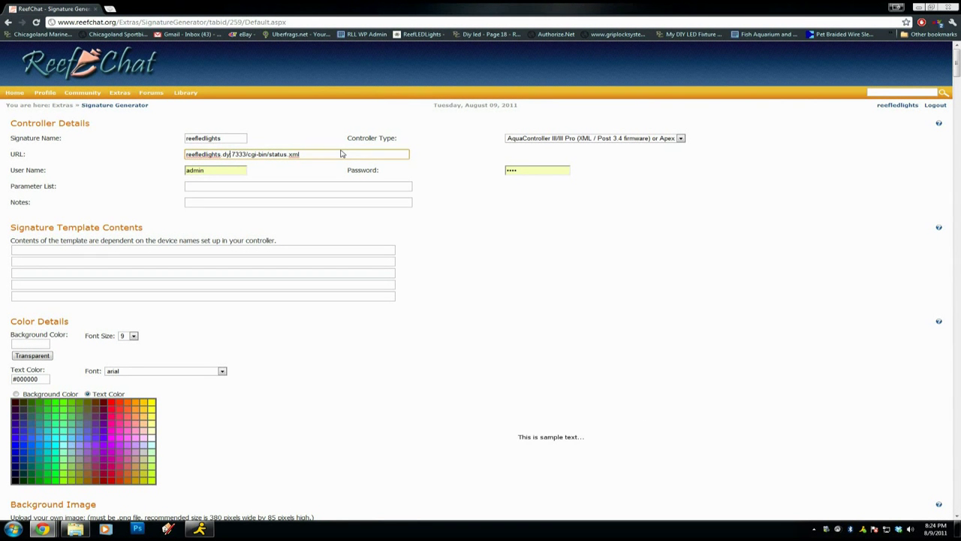
type(".org")
key("Right")
key("Right")
key("Right")
key("Right")
- Fill the first signature template line with "Temp: $Temp pH: $pH", using the probe names as written on the Apex status page
left_click(173, 254)
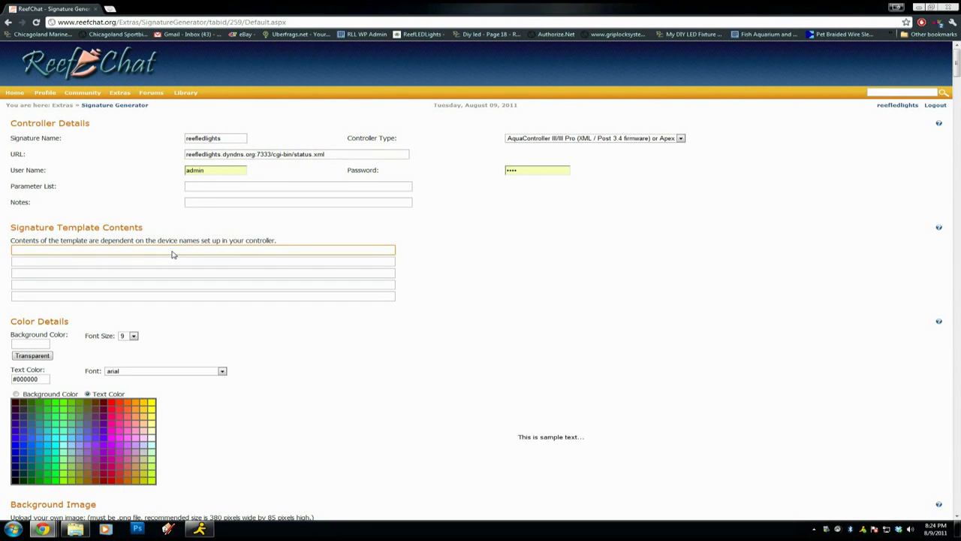
key("alt+Tab")
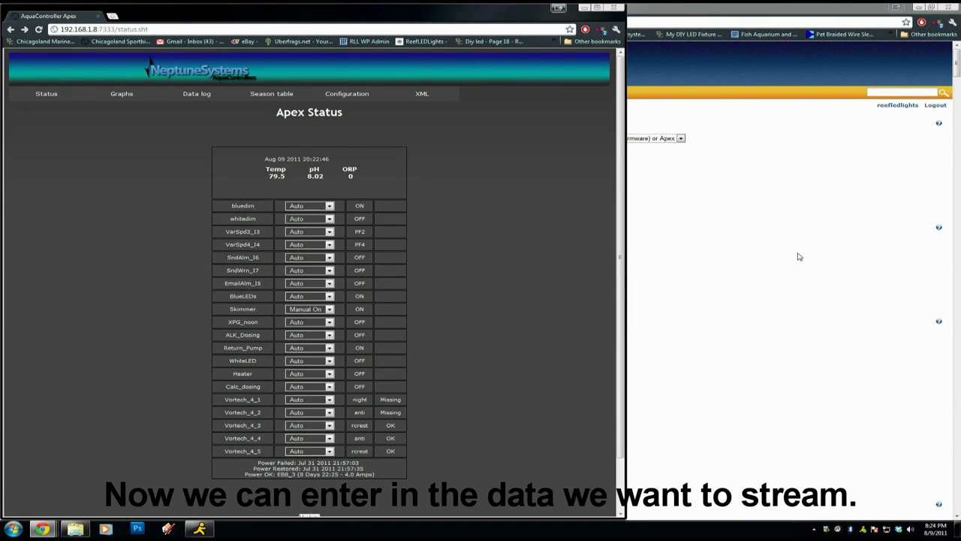
double_click(277, 170)
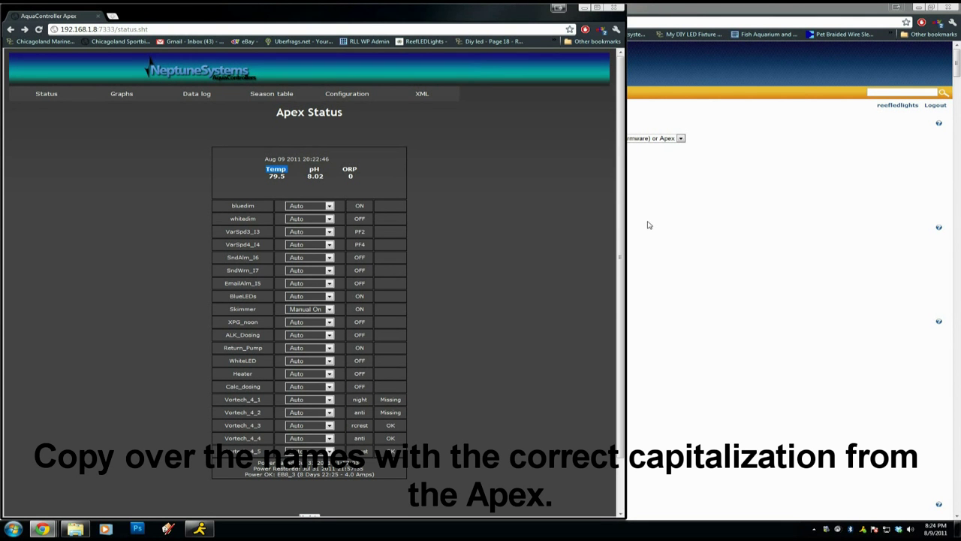
left_click(675, 225)
left_click(214, 251)
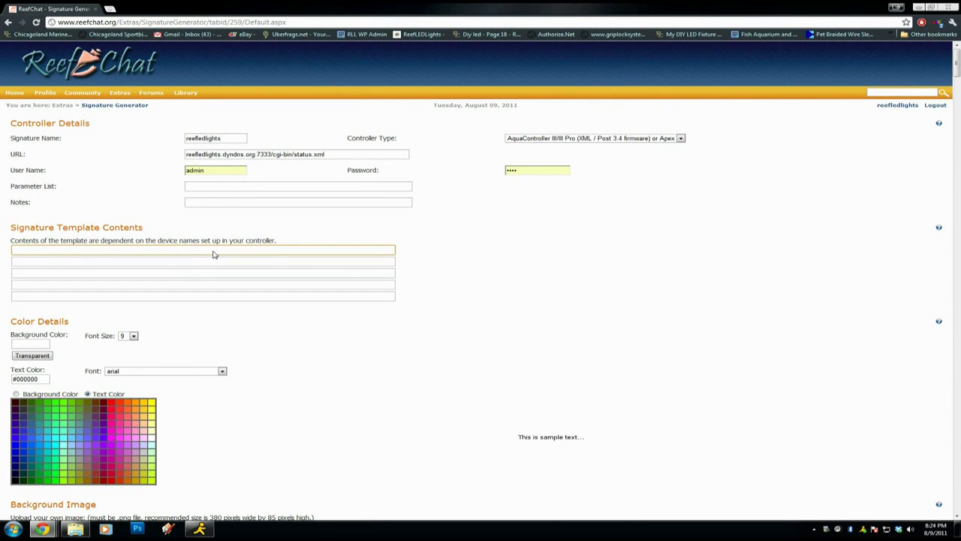
type("Temp")
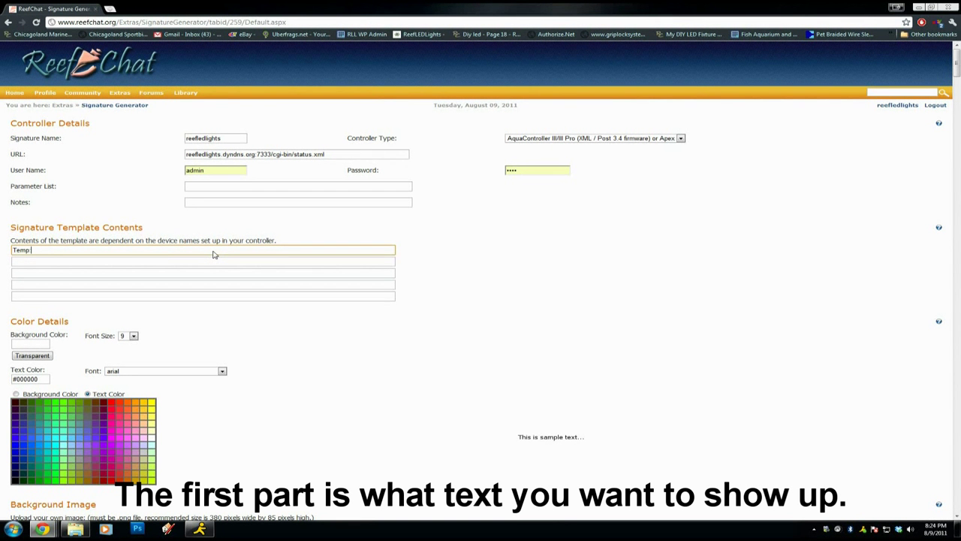
type(": $Temp")
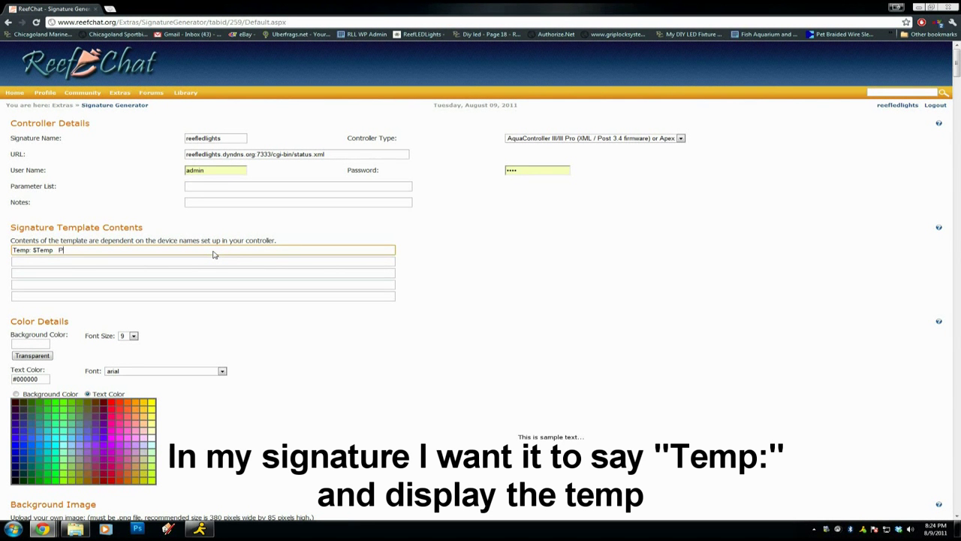
type("  pH:")
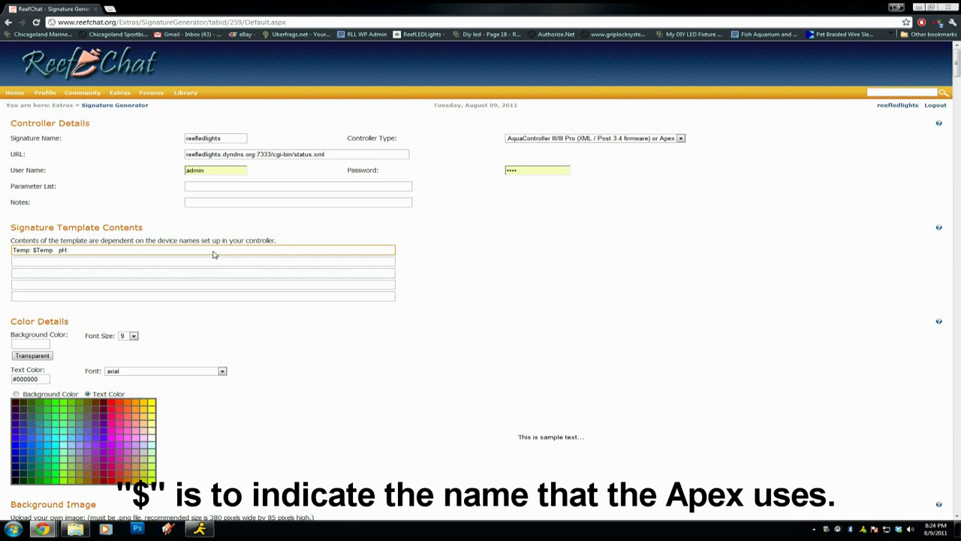
type(" $pH")
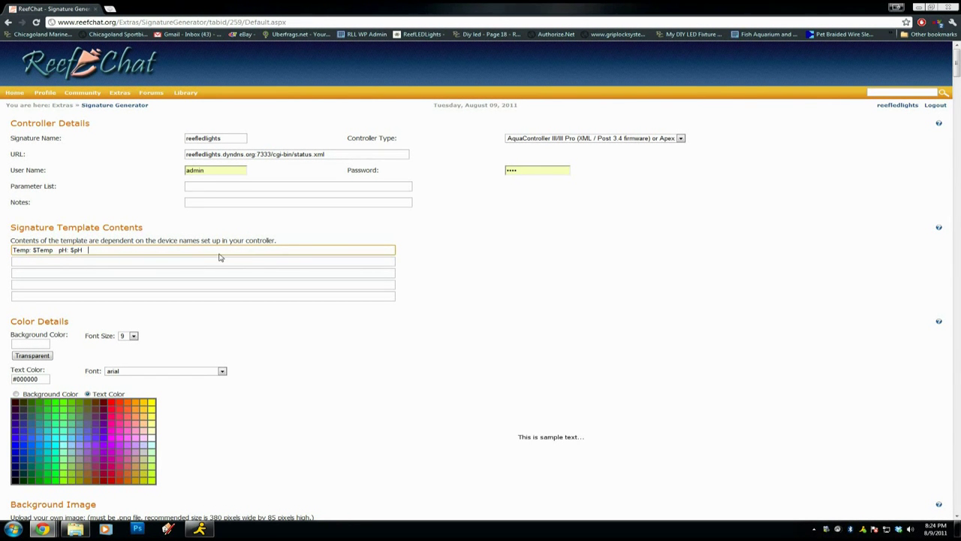
- Append "Blue Dimming: $bluedim White Dimming: $whitedim" to the first template line, with the ReefChat window placed beside the Apex status window
type("Blue Dimming:")
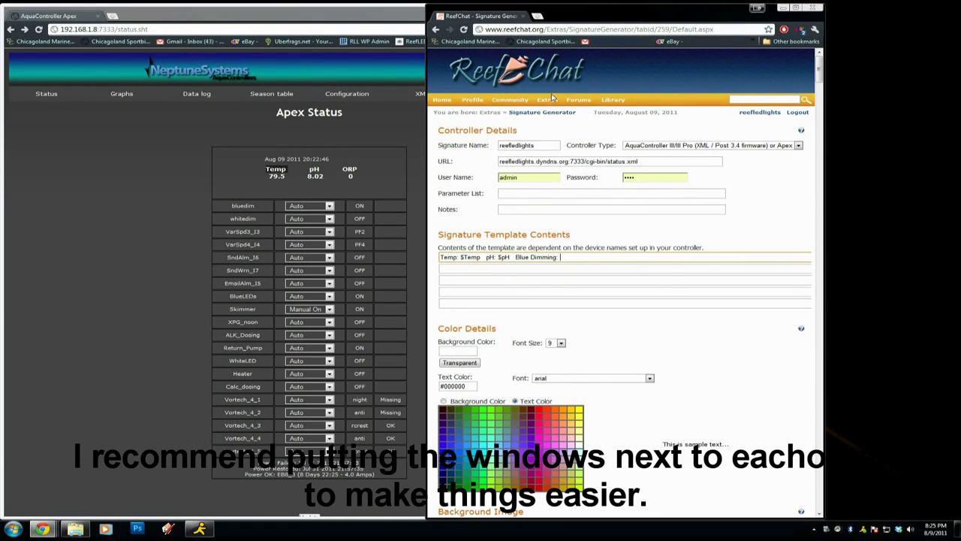
left_click_drag(825, 136, 952, 128)
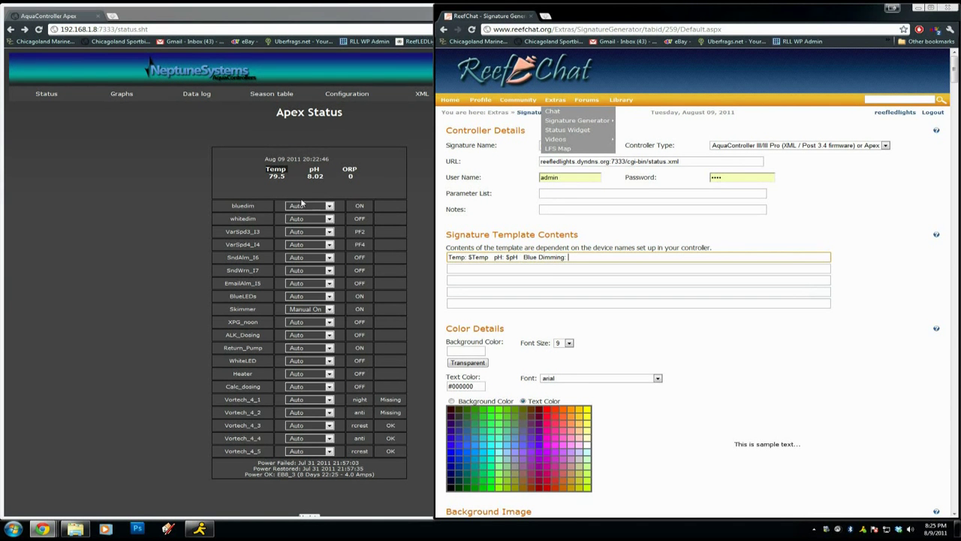
left_click(616, 259)
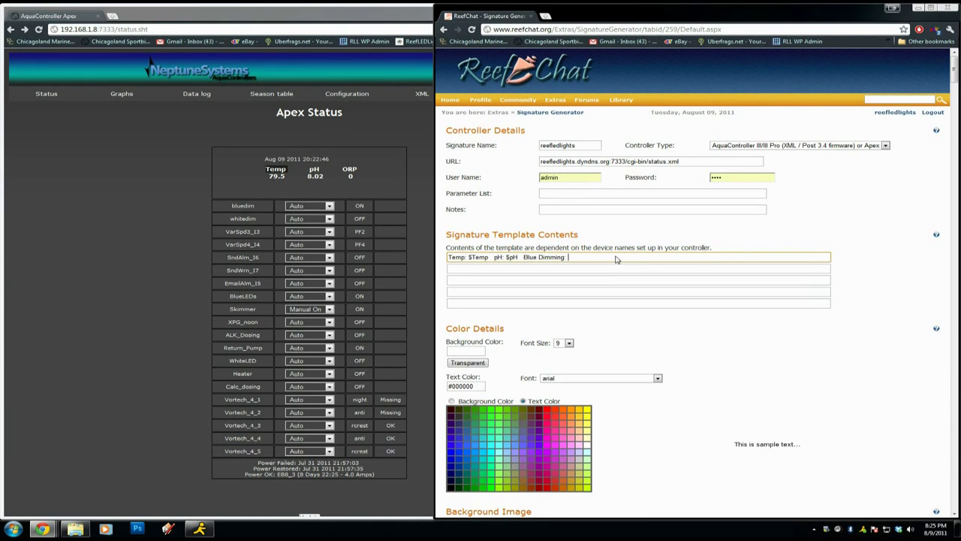
type("$bluedim White Dimming: $whitedim")
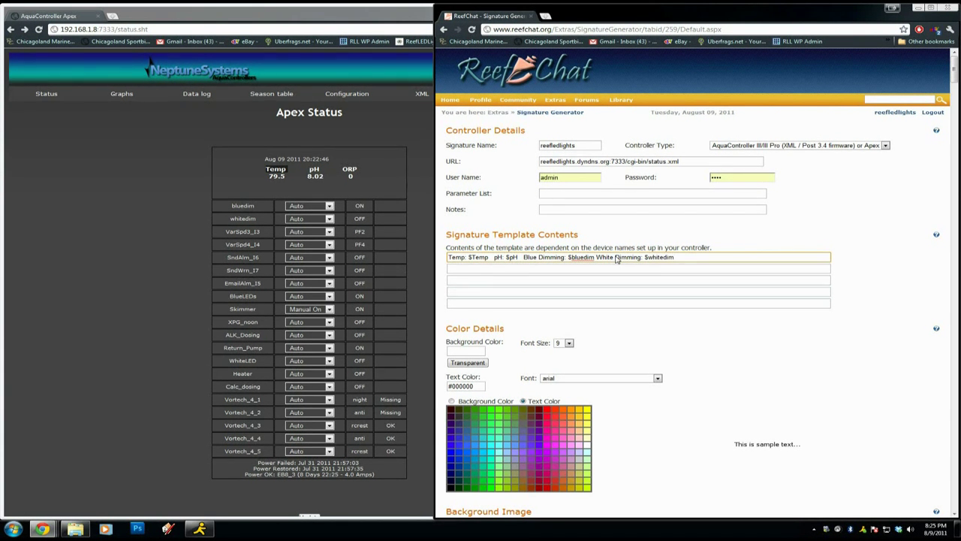
- Fill the second template line with "Blue LEDs: $BlueLEDs White LEDs: $WhiteLED High Noon: $XPG_noon" and the third with "Alk: $ALK_Dosing Calc: $Calc_dosing"
left_click(508, 271)
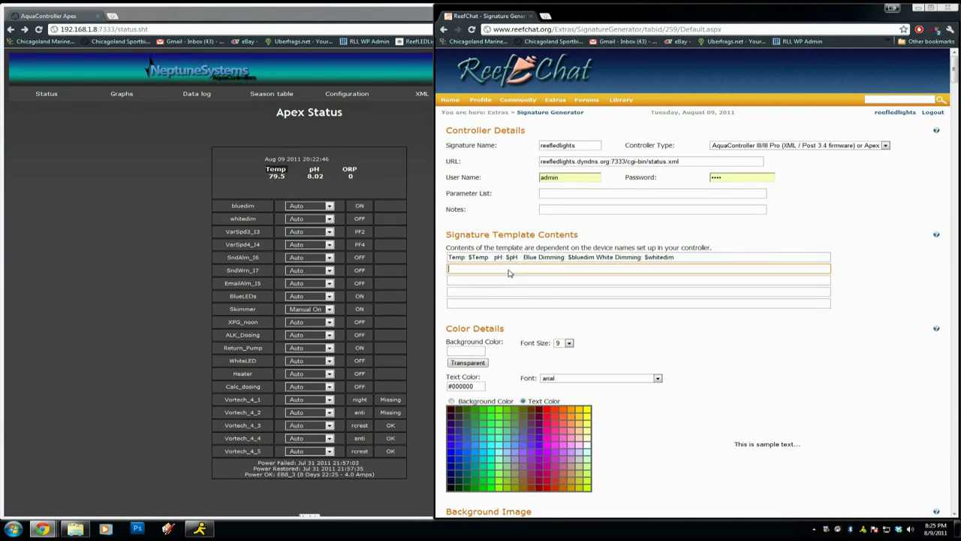
type("Blue LEDs: $BlueLEDs  White LEDs")
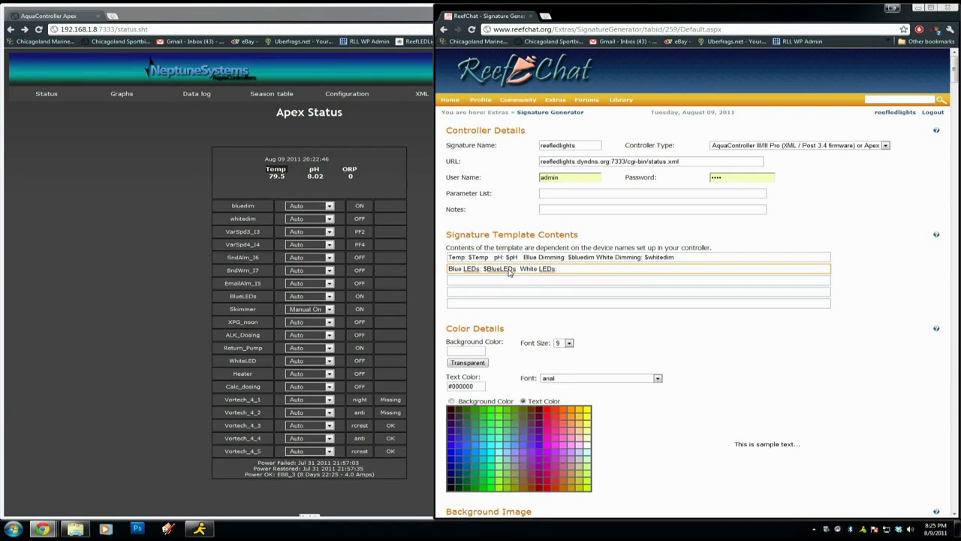
type(": $WhiteLED")
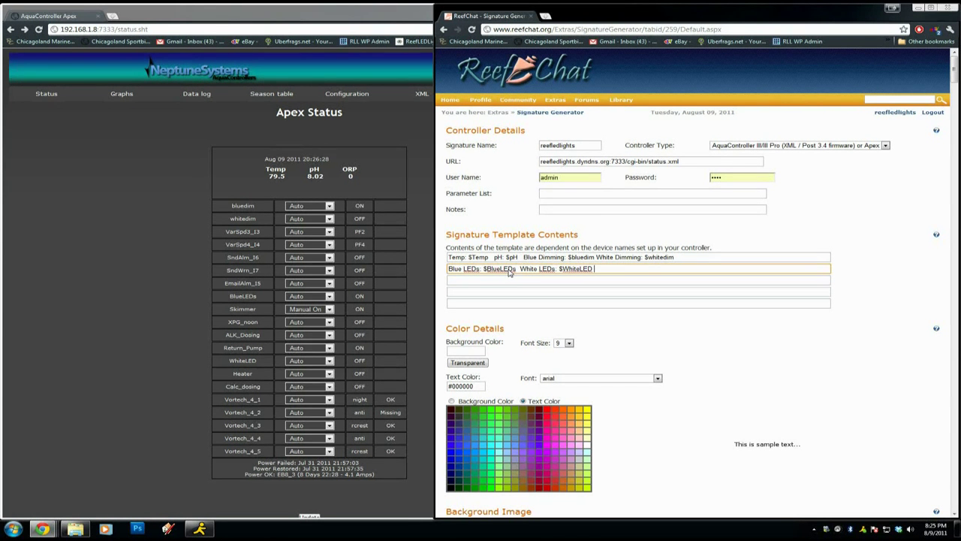
type(" High Noon")
type(": $XPG_noon")
left_click(501, 284)
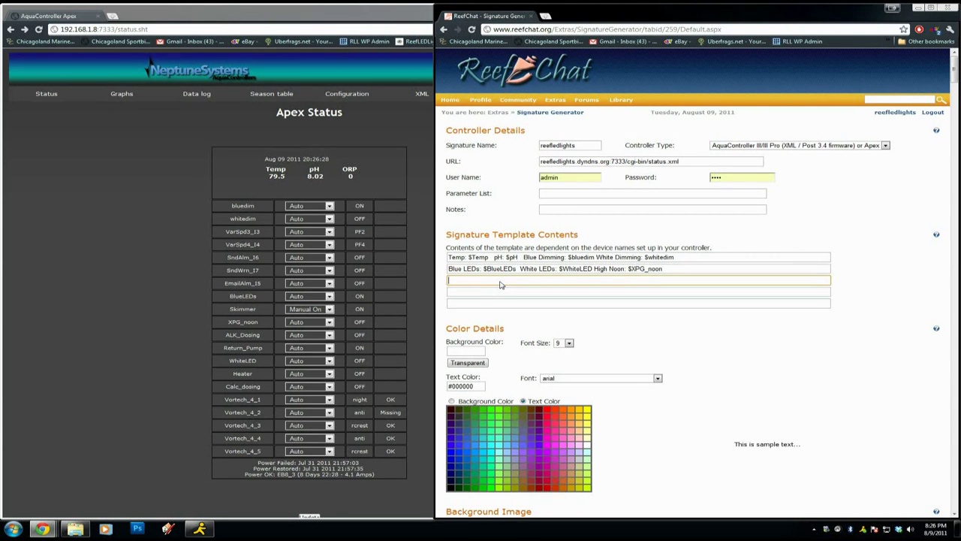
type("Alk: $ALK_Dosing Calc: $Calc_dosing")
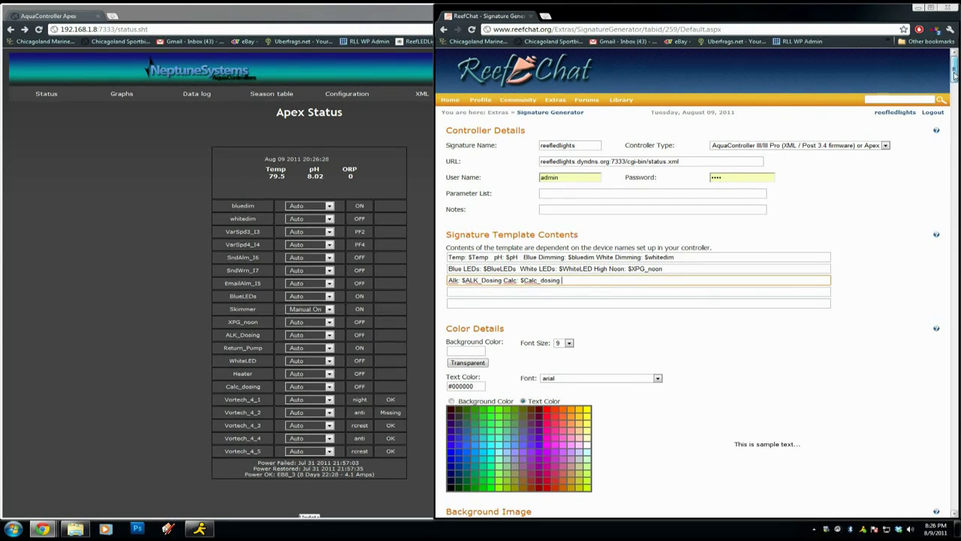
- Set the signature's background color to blue #0000FF and its text color to white #FFFFFF
scroll(841, 255, "down", 3)
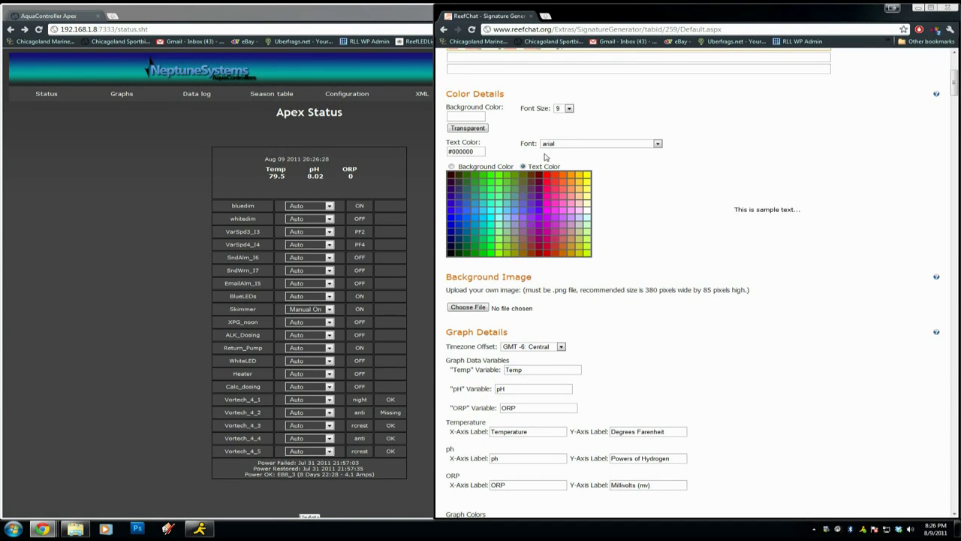
left_click(451, 224)
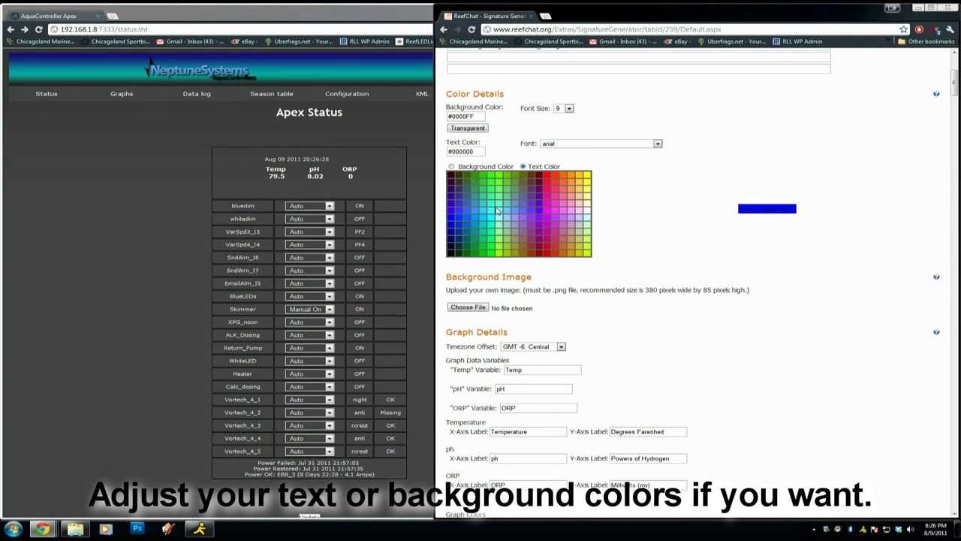
left_click(588, 212)
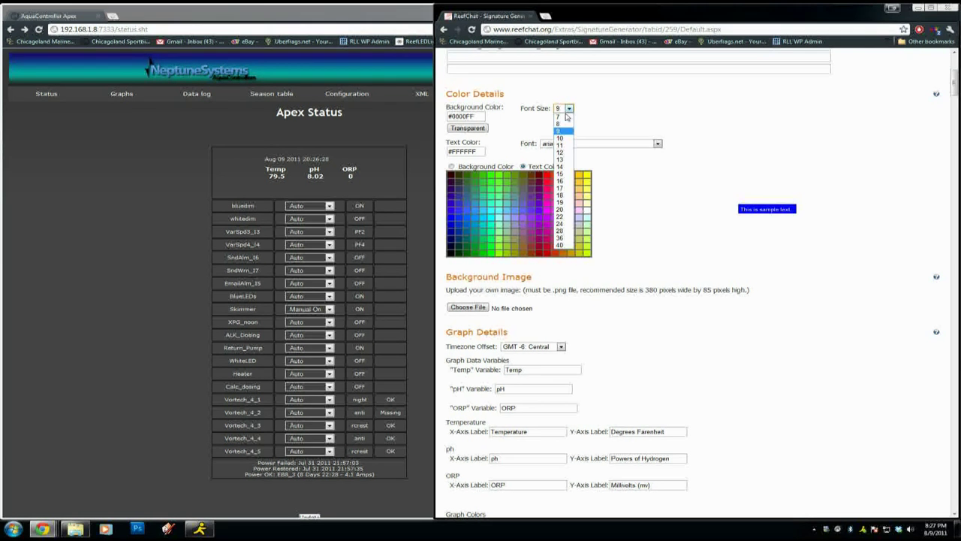
- Set the signature's font size to 10 and save the form as a new signature
left_click(562, 139)
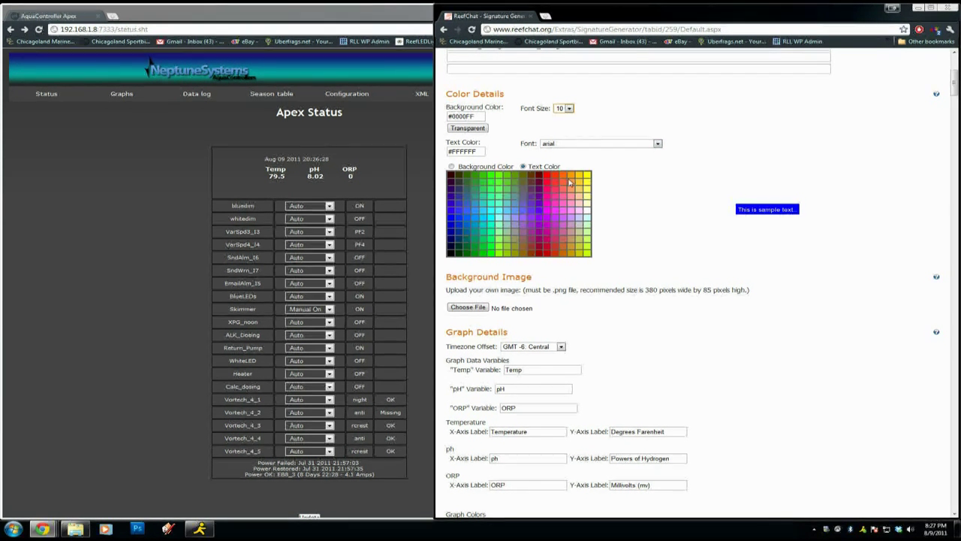
mouse_move(954, 88)
left_mouse_down()
mouse_move(954, 139)
mouse_move(954, 115)
left_mouse_up()
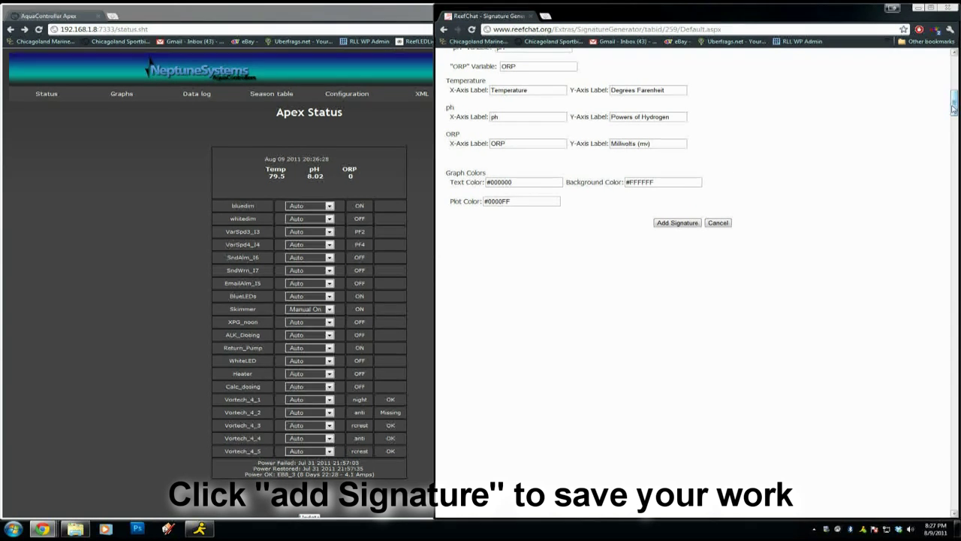
left_click(682, 222)
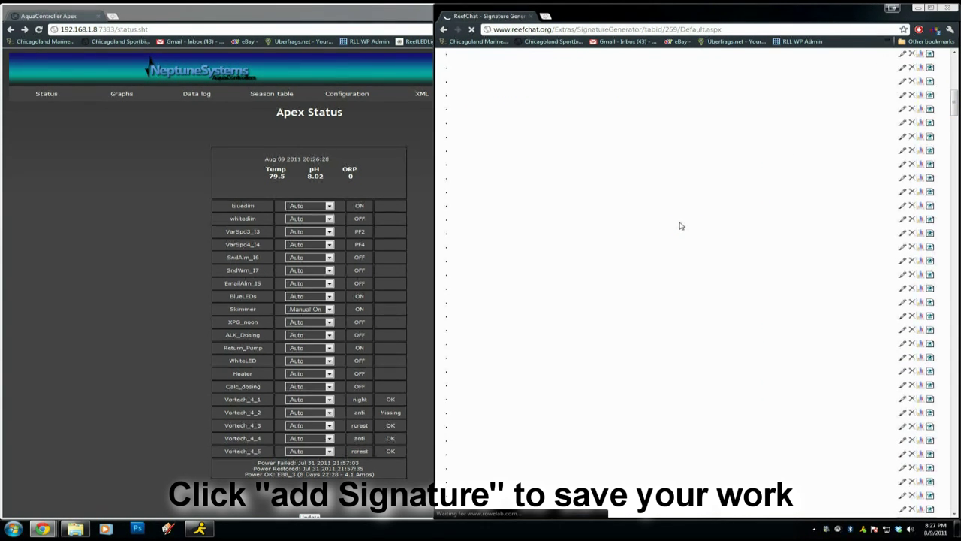
- Widen the ReefChat window and open the blue signature at the end of the signature list for editing, showing its settings form
scroll(691, 285, "down", 15)
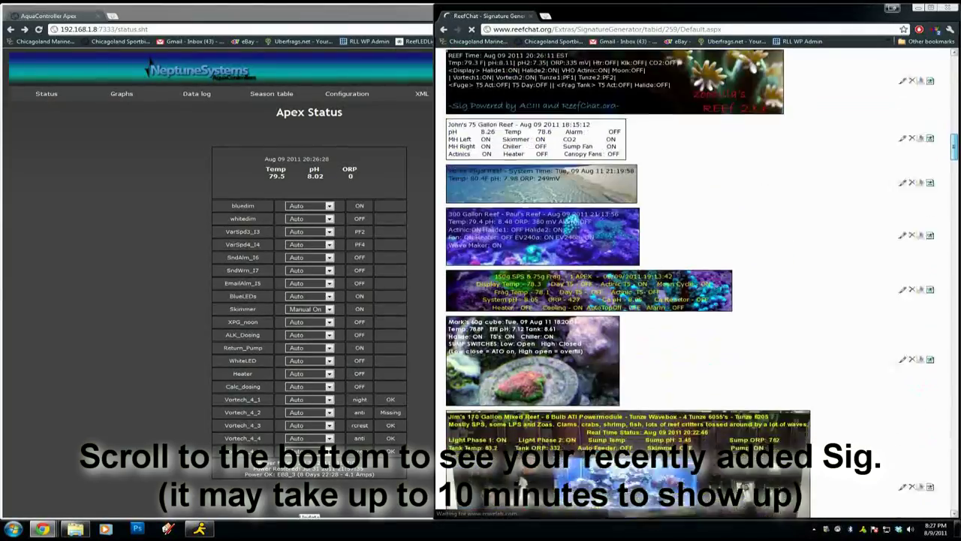
scroll(691, 285, "down", 15)
scroll(951, 289, "down", 15)
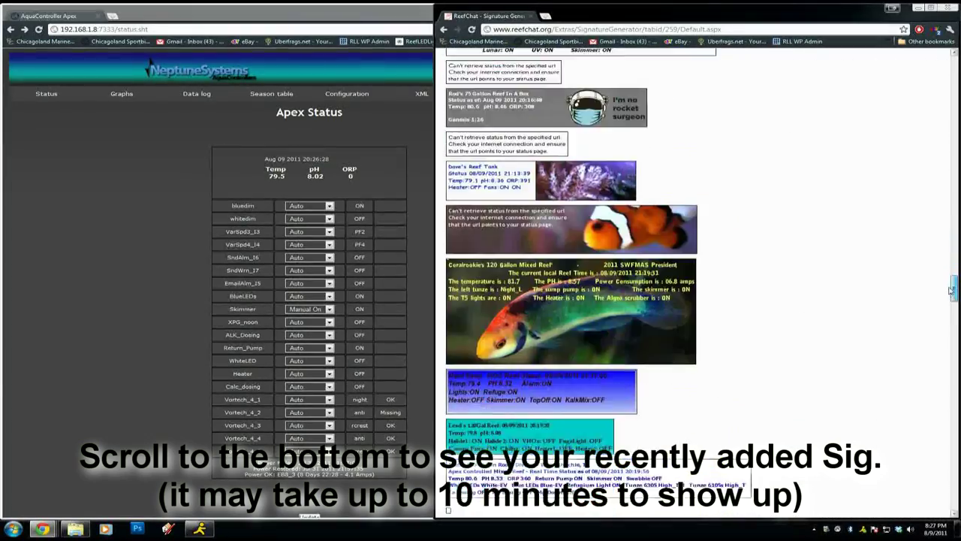
left_click_drag(951, 289, 943, 353)
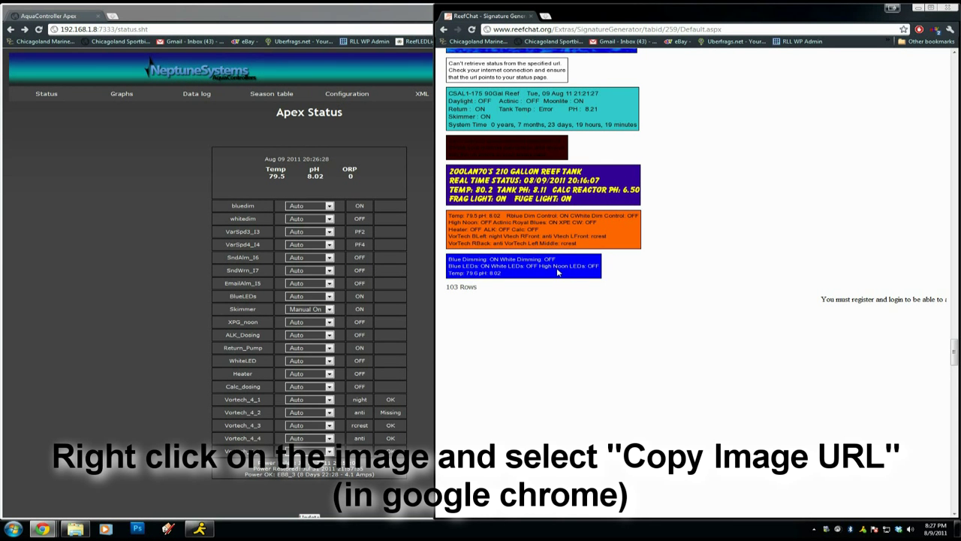
left_click_drag(432, 255, 147, 256)
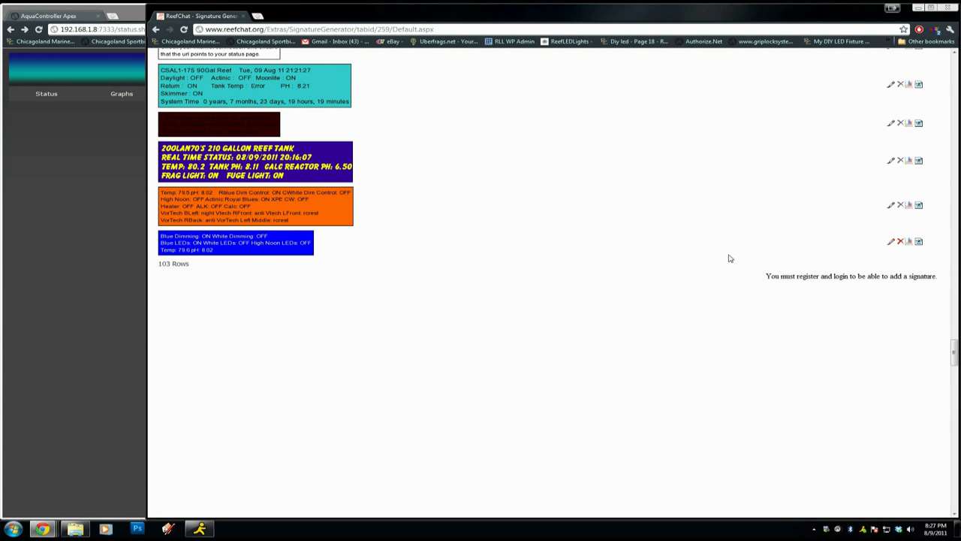
left_click(891, 242)
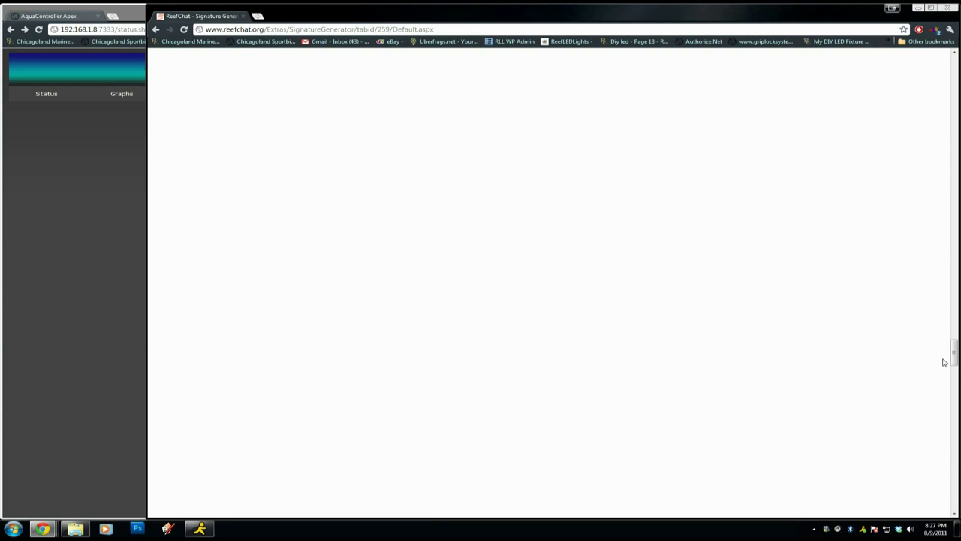
left_click_drag(953, 353, 950, 72)
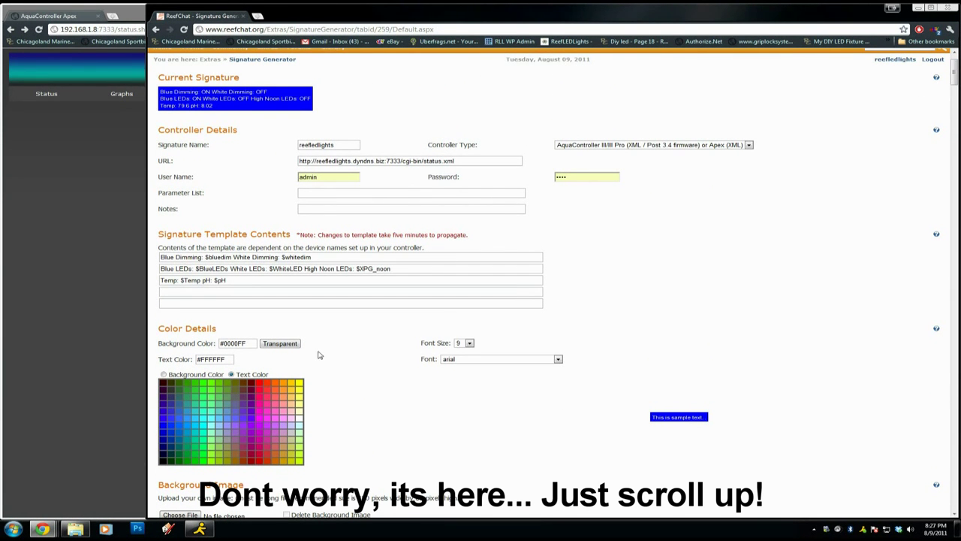